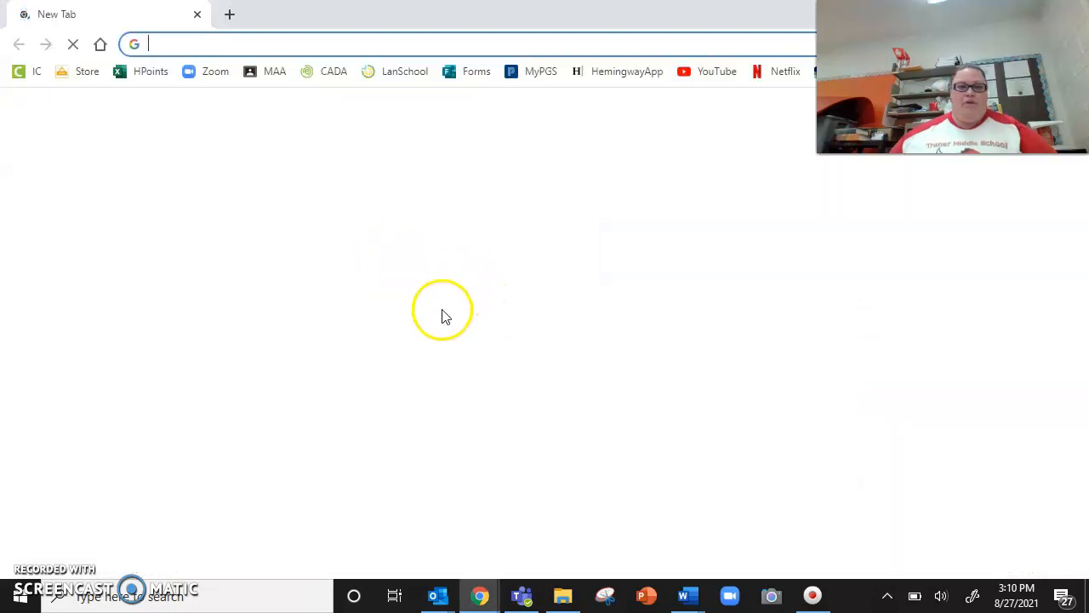
Step: Search Google for "math pictures" and show the image results
click(472, 359)
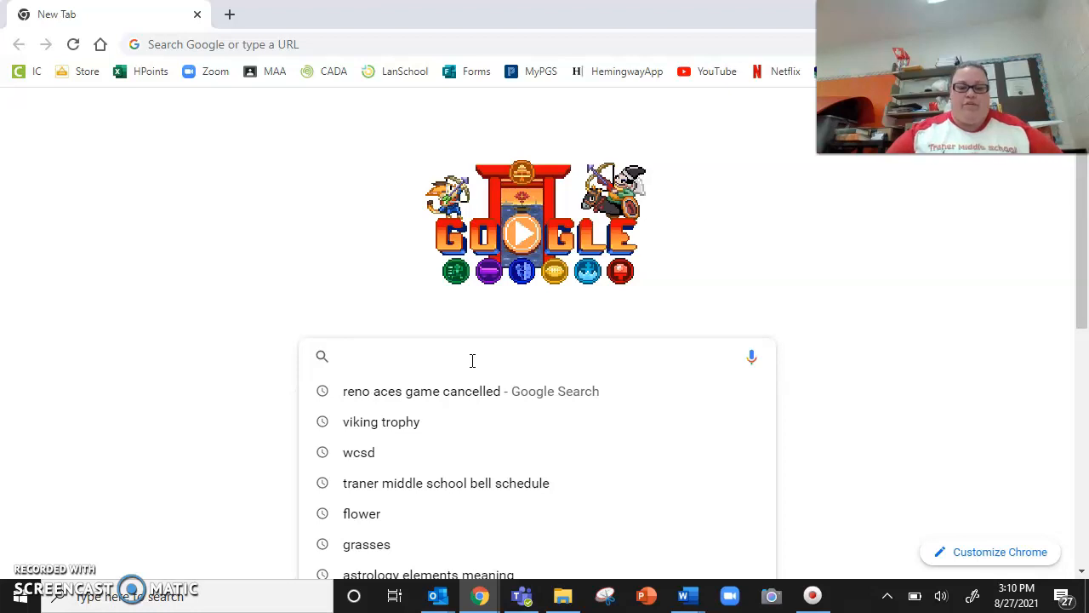
text(math)
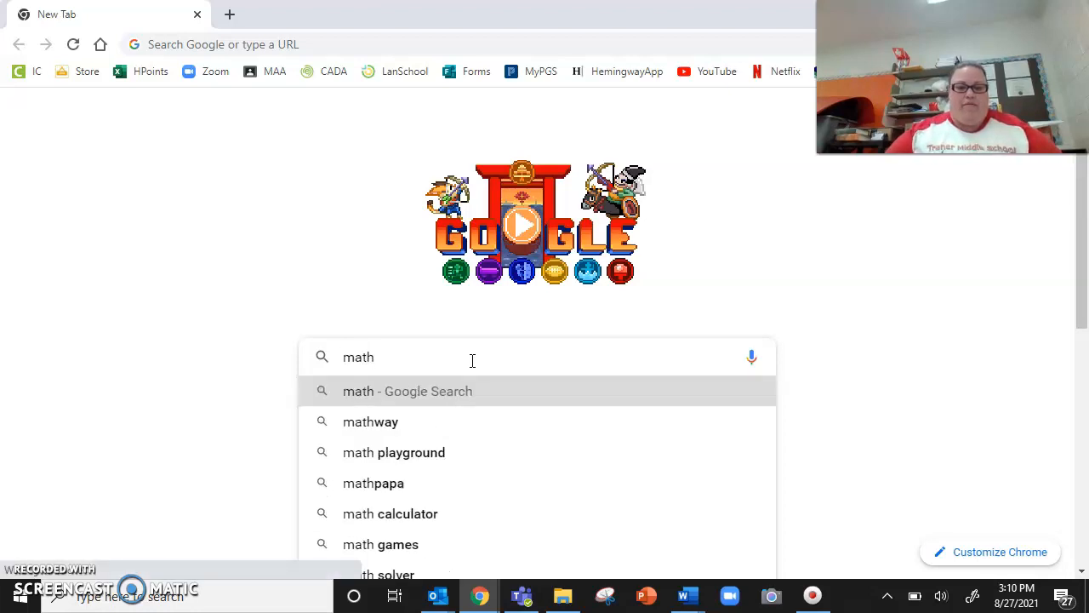
text( pictures)
key(Return)
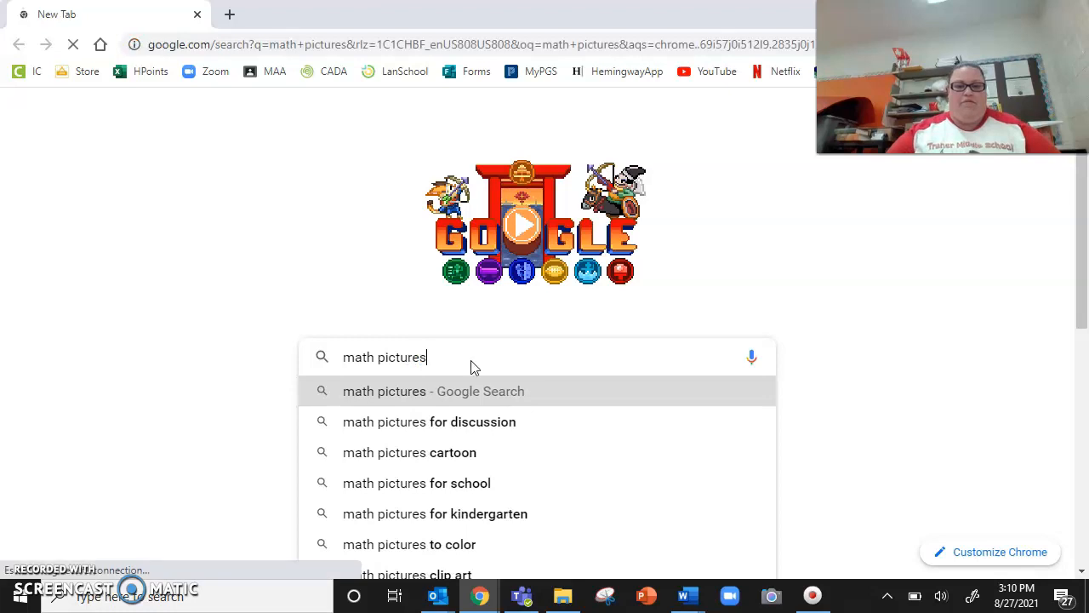
click(239, 181)
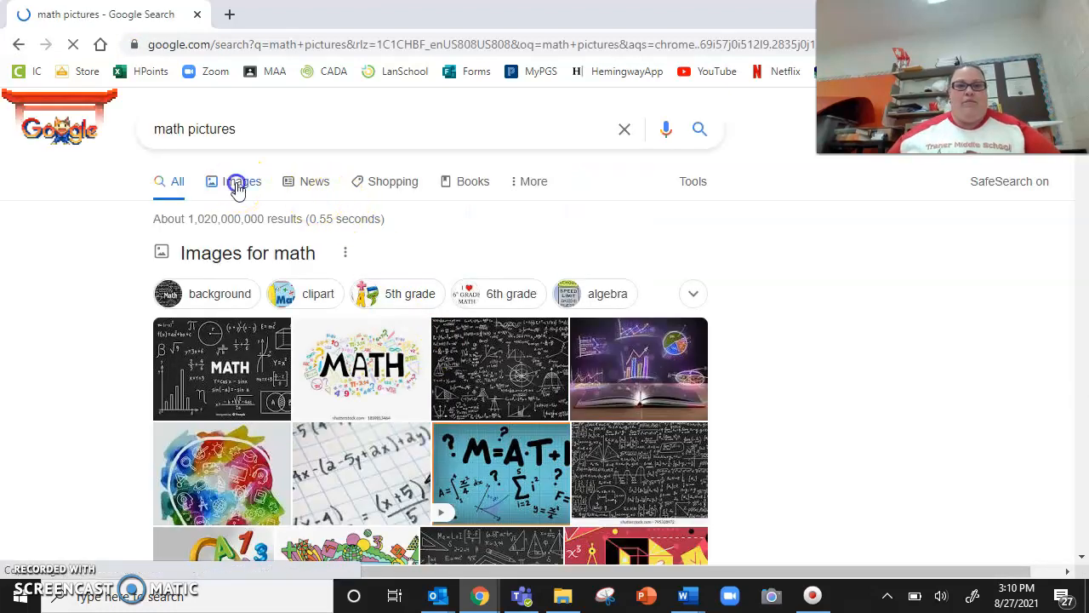
Step: Refine the image search to "math pictures white background" and look through the results
click(322, 132)
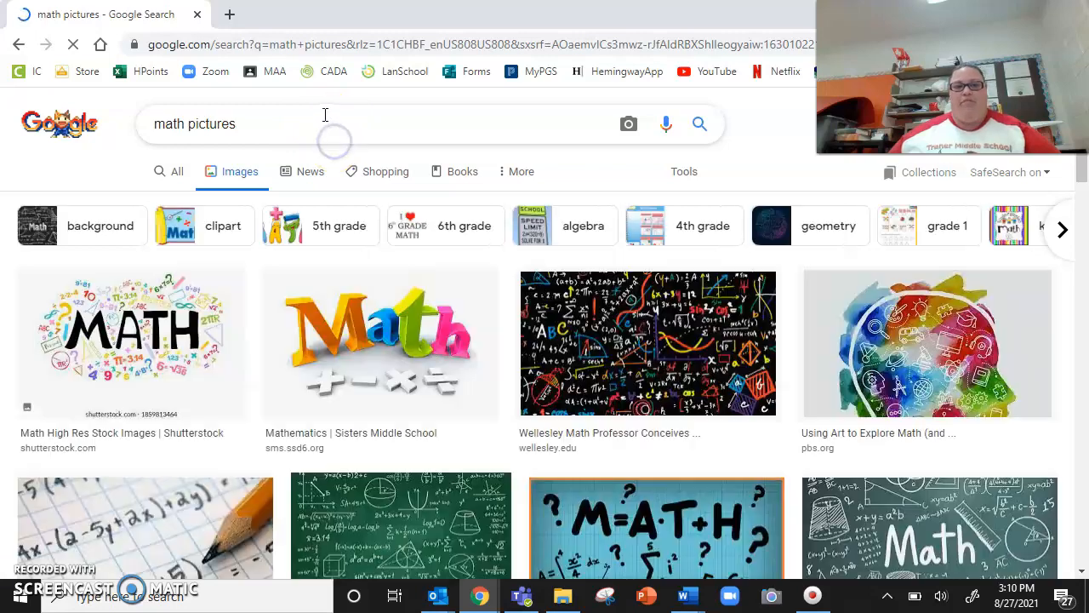
text(white ba)
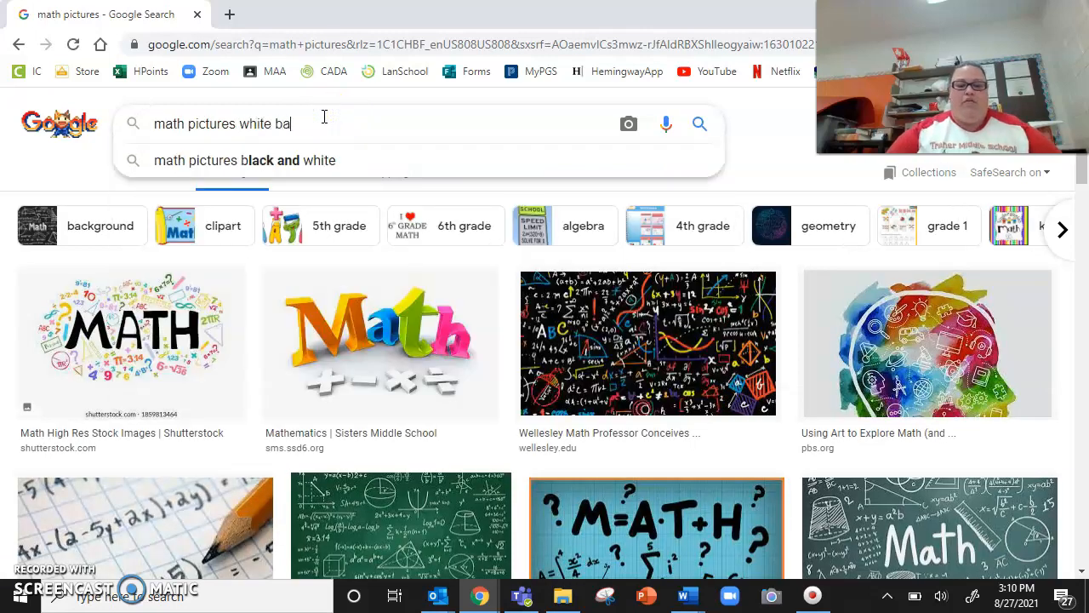
text(ckground)
key(Return)
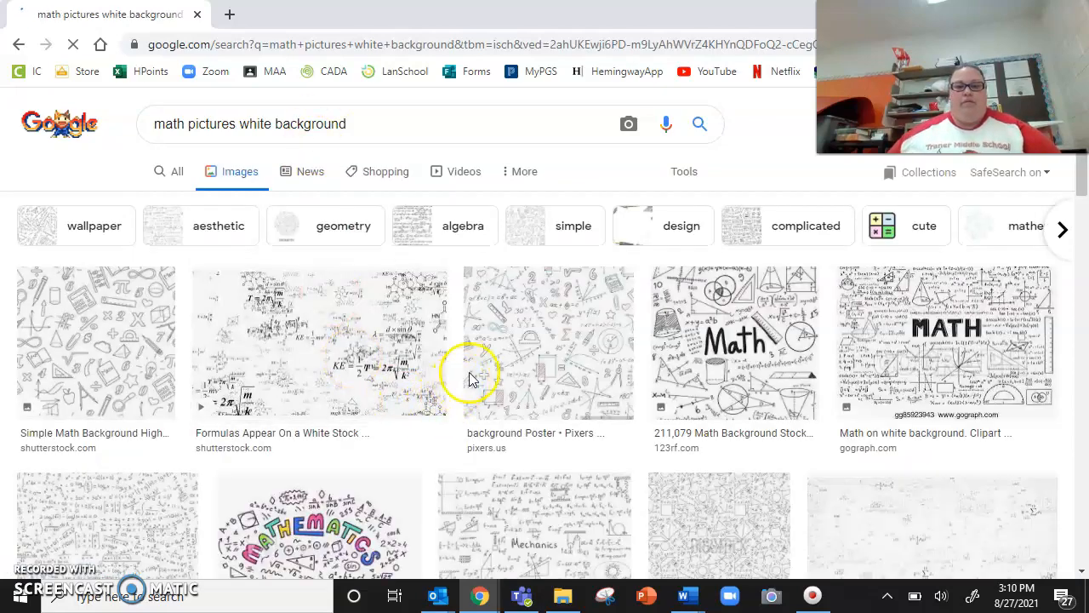
scroll(433, 377, down, 5)
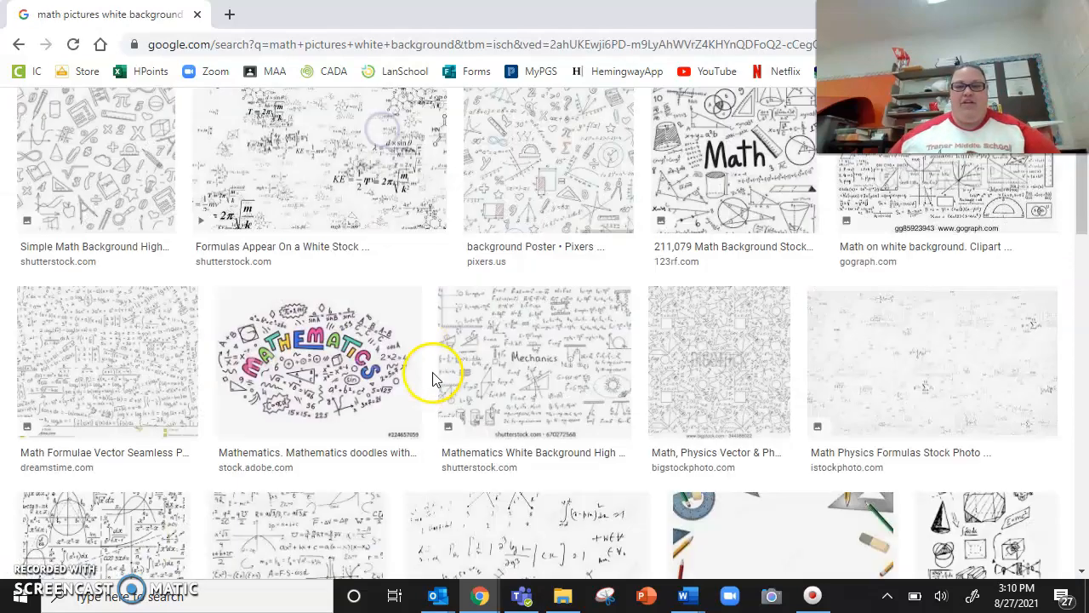
scroll(435, 380, up, 5)
Step: Remove "white background" from the query and rerun the image search for "math pictures"
drag(382, 123, 241, 124)
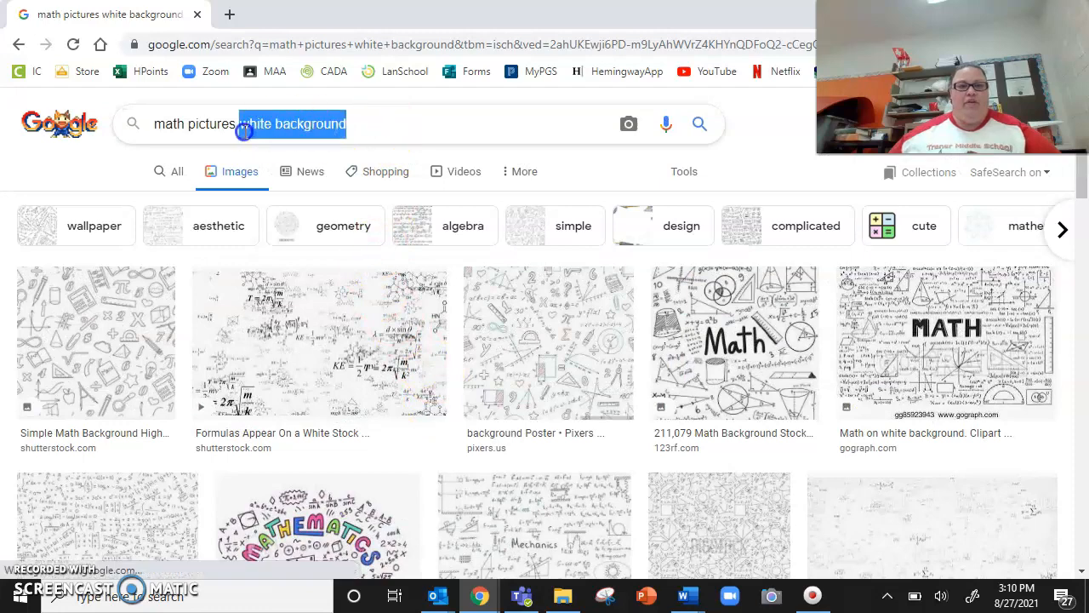
key(BackSpace)
key(Return)
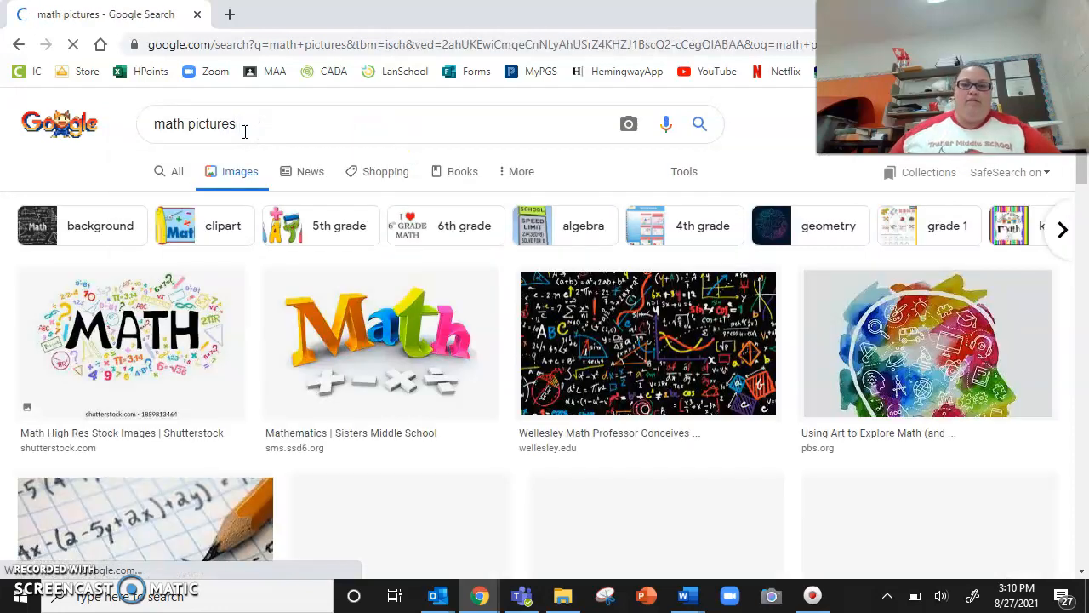
Step: Find the colorful 1 2 3 picture from DK Find Out! in the image results and copy the image
scroll(394, 387, down, 5)
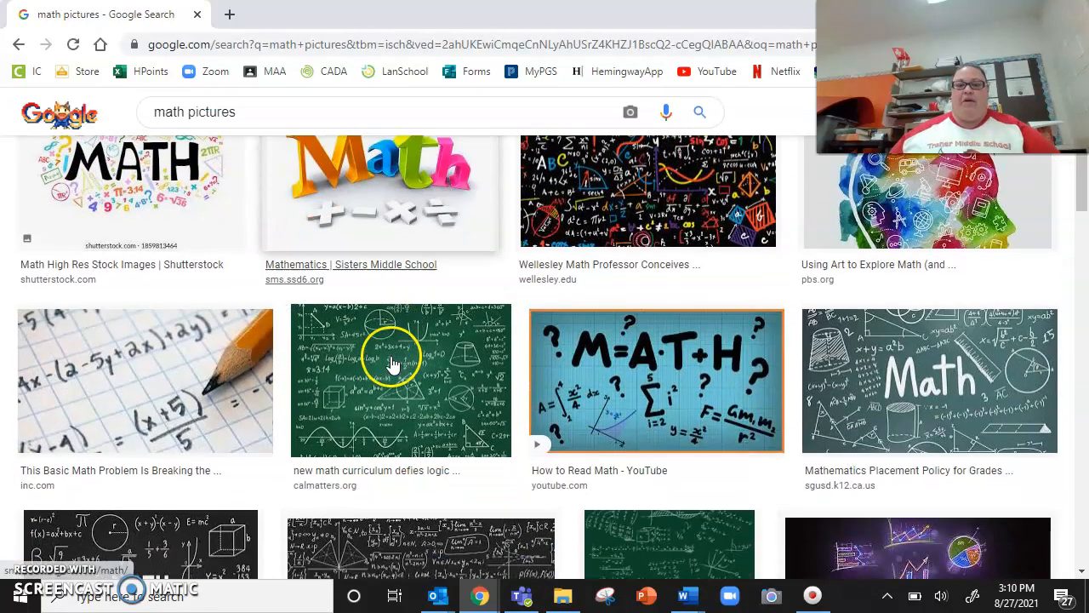
scroll(400, 345, down, 5)
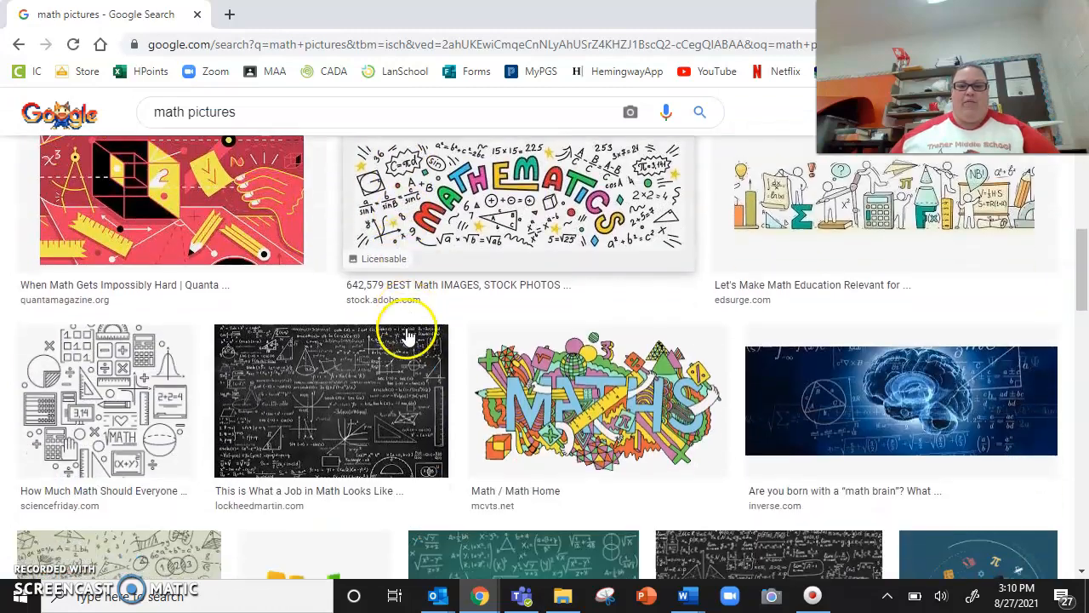
scroll(409, 333, down, 5)
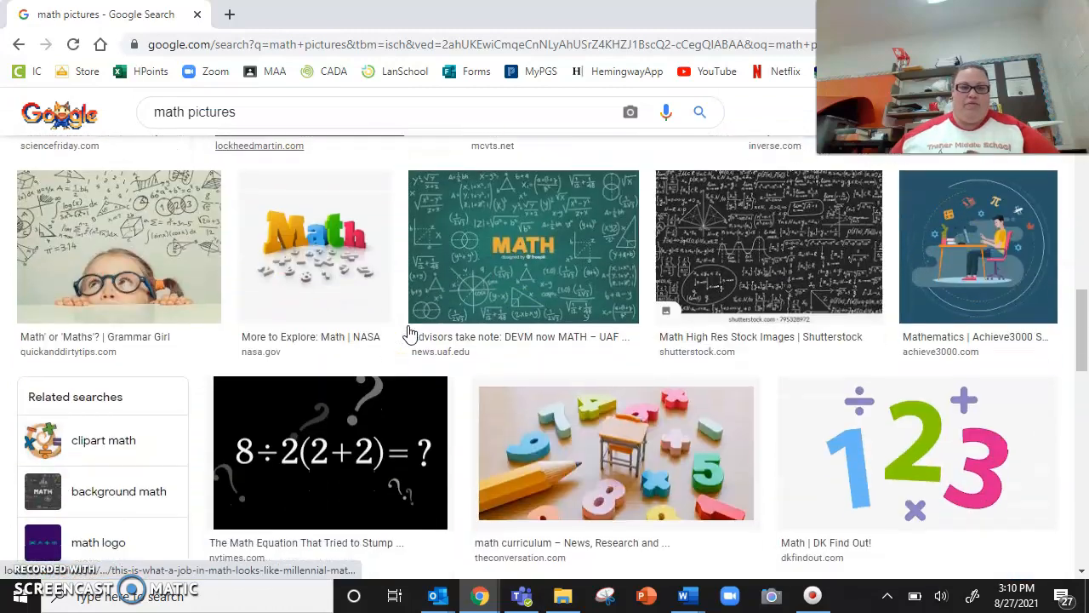
scroll(410, 332, up, 1)
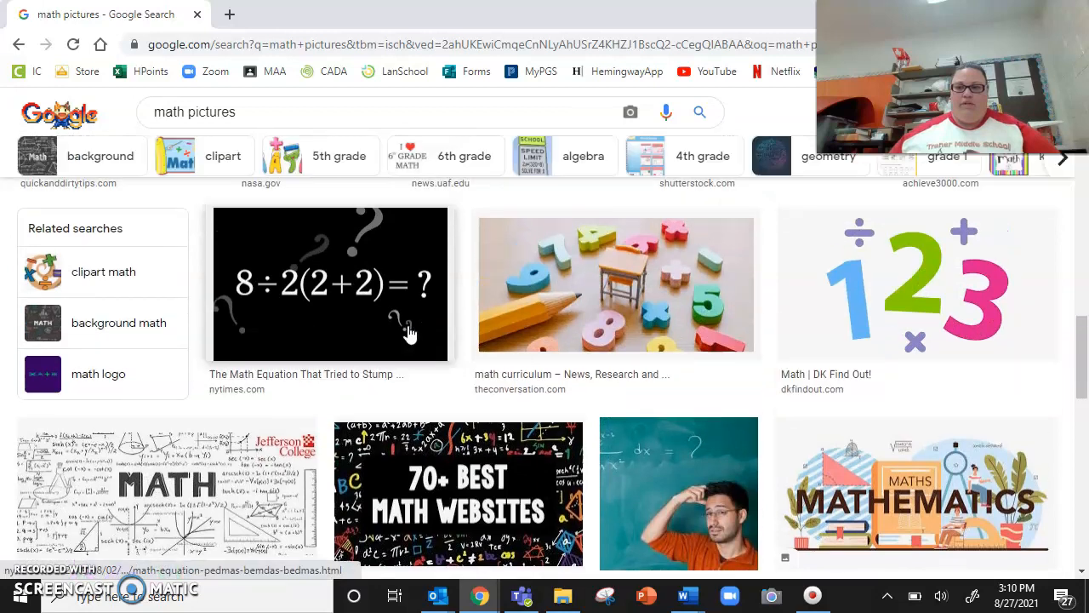
click(887, 331)
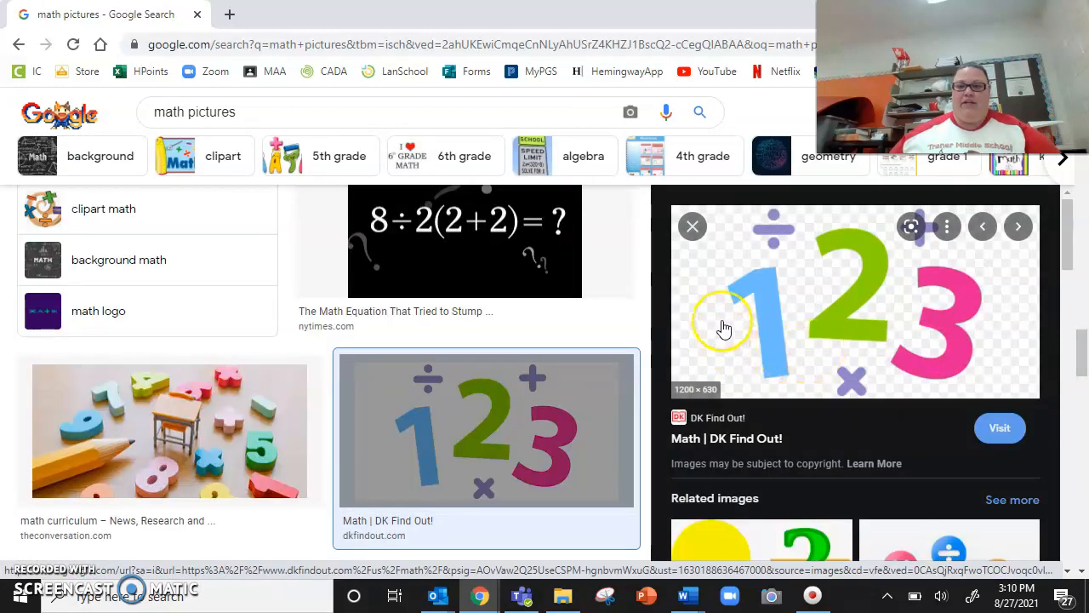
right_click(818, 313)
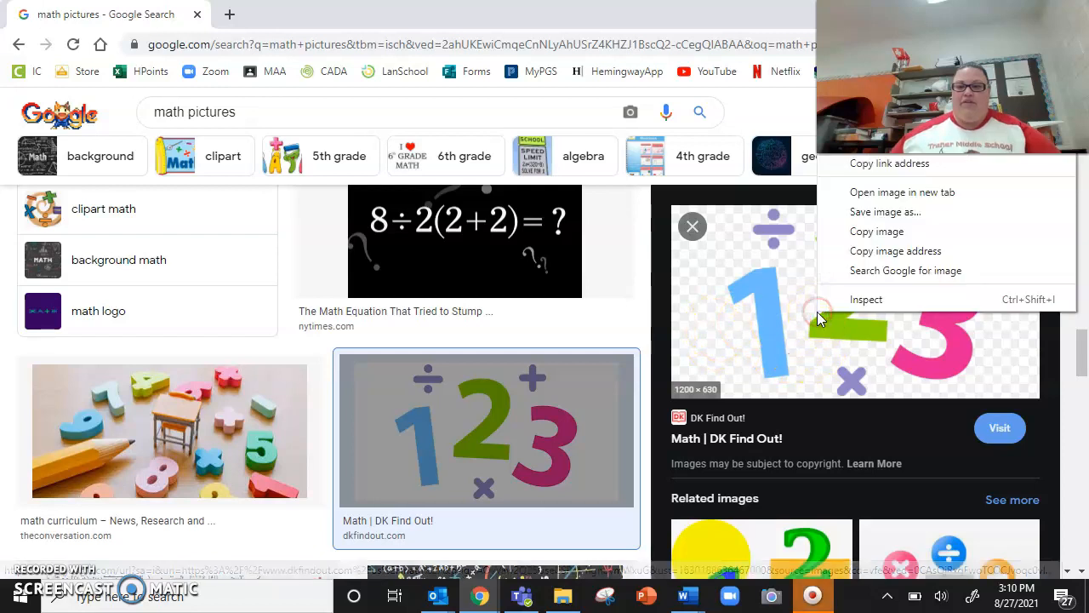
click(917, 232)
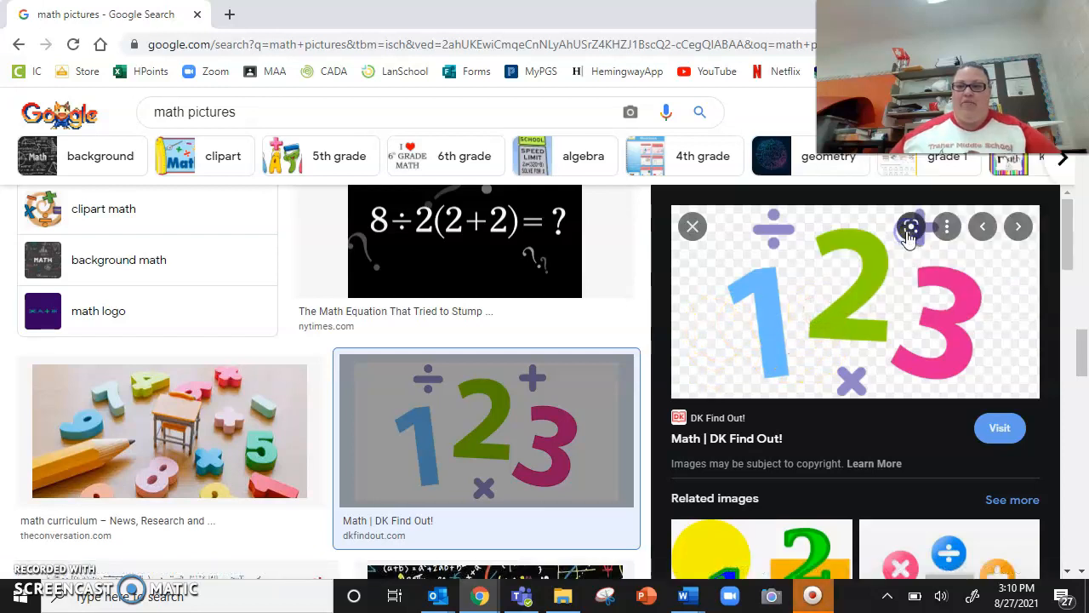
Step: Switch to Word and paste the copied 1 2 3 picture into a new blank document
right_click(689, 599)
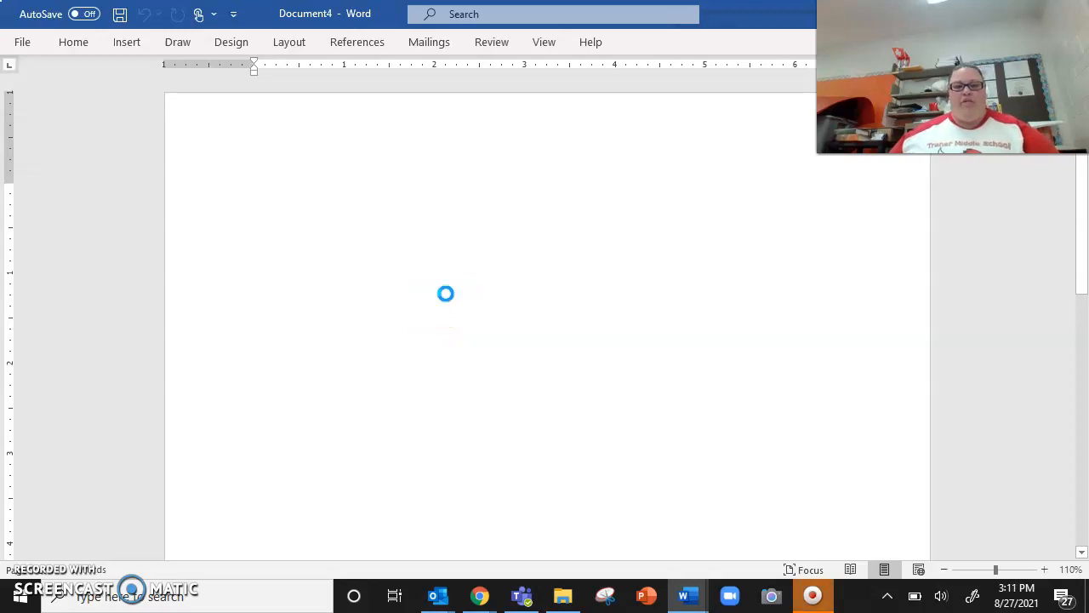
key(ctrl+v)
click(584, 347)
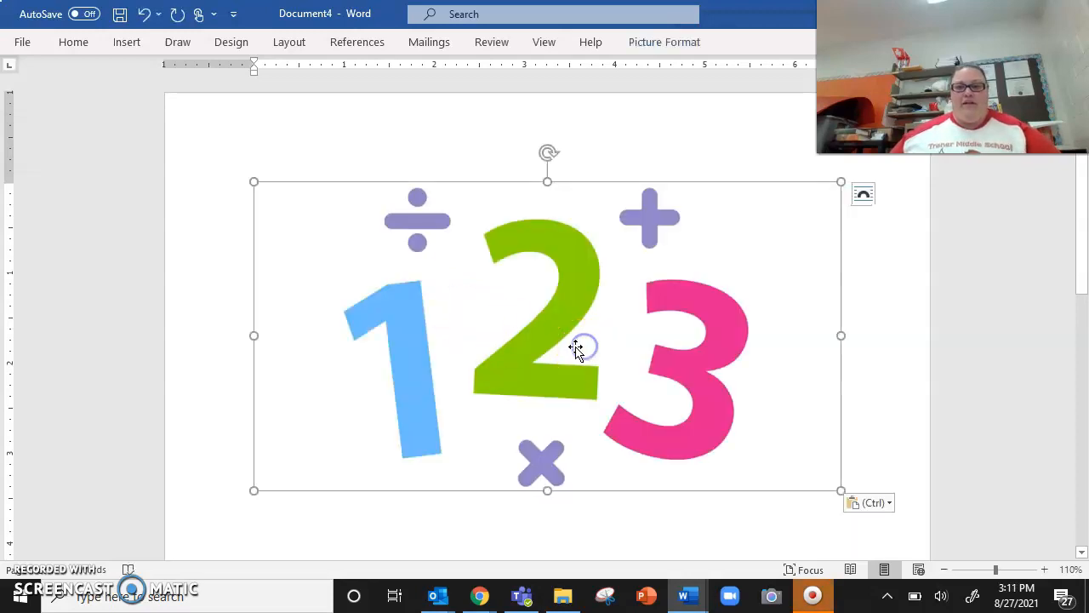
Step: Apply the darkest, lowest-contrast Brightness/Contrast correction to the 1 2 3 picture to give it a gray background
click(651, 40)
click(108, 111)
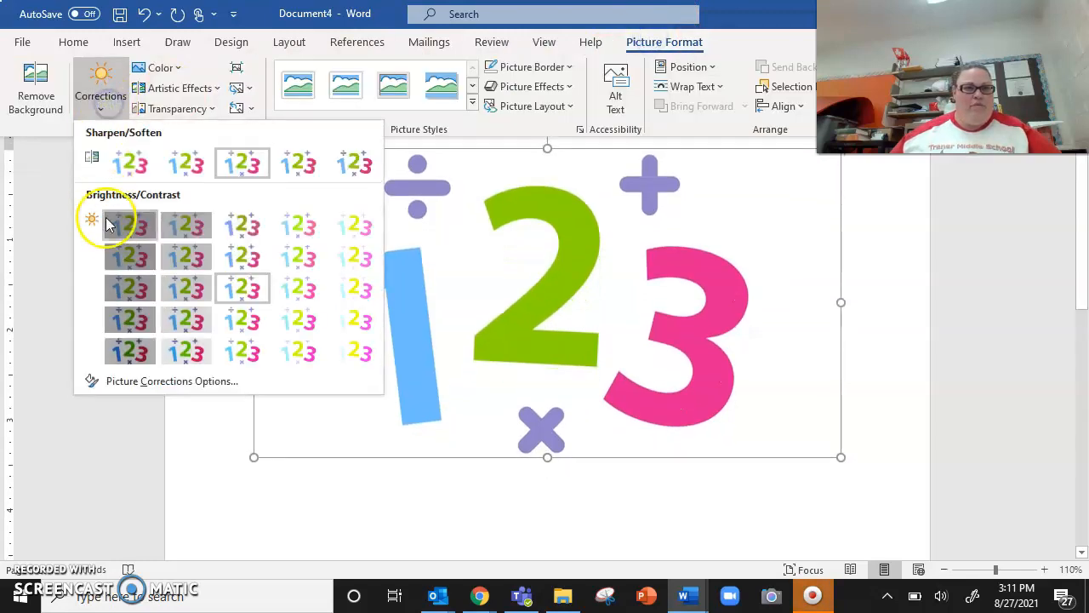
click(124, 224)
click(900, 397)
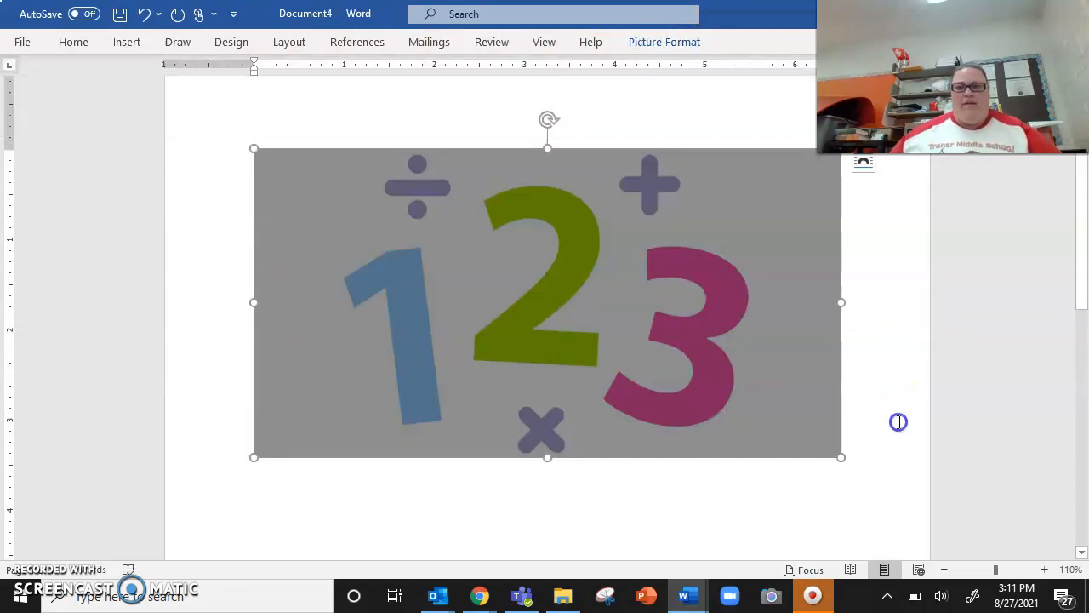
click(897, 420)
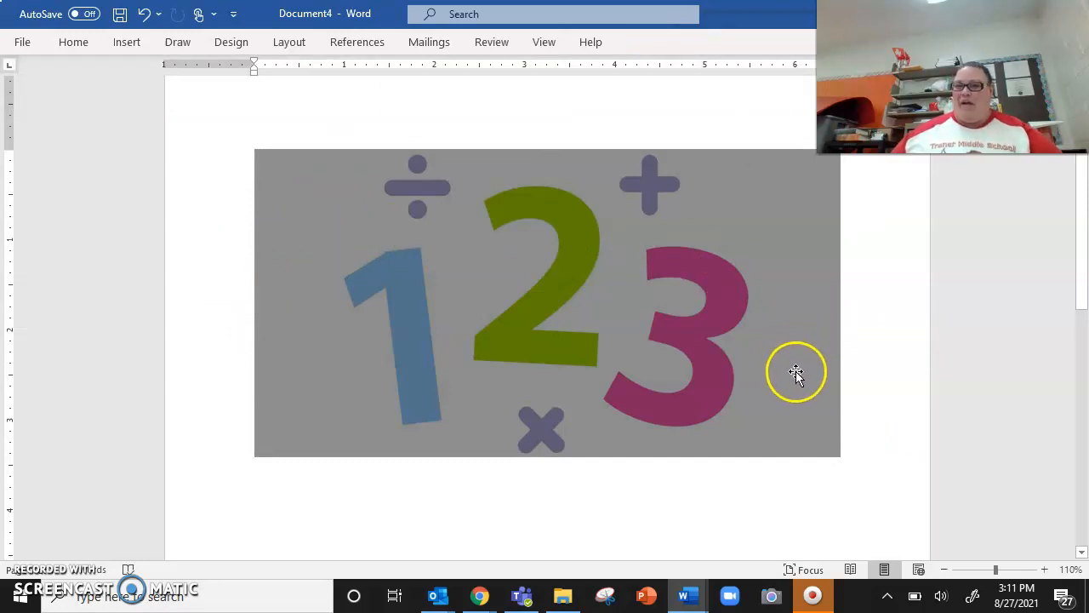
Step: Start Remove Background on the darkened 1 2 3 picture
click(536, 274)
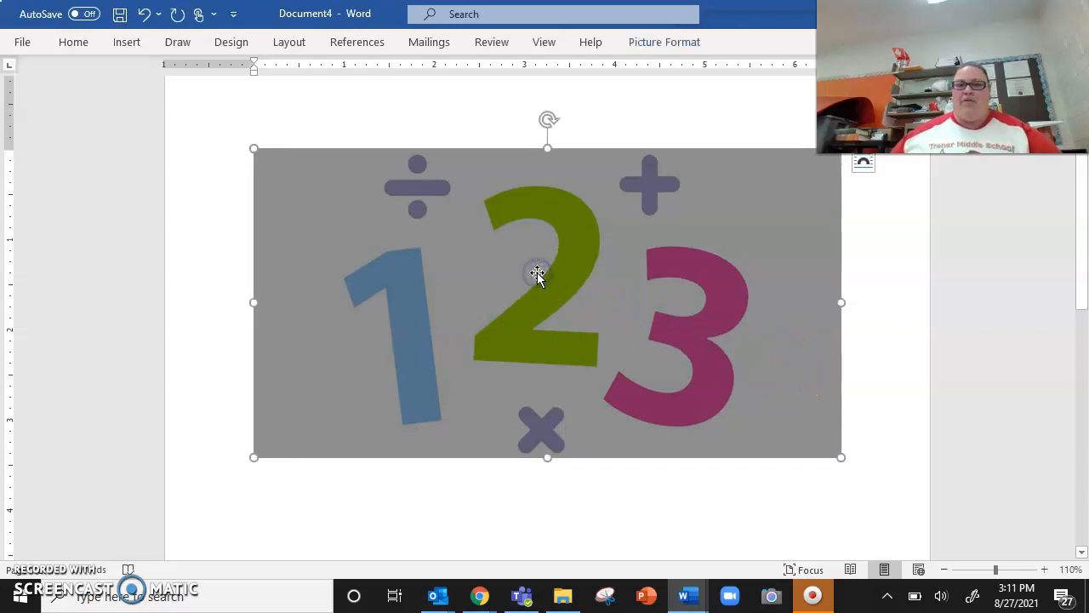
click(665, 42)
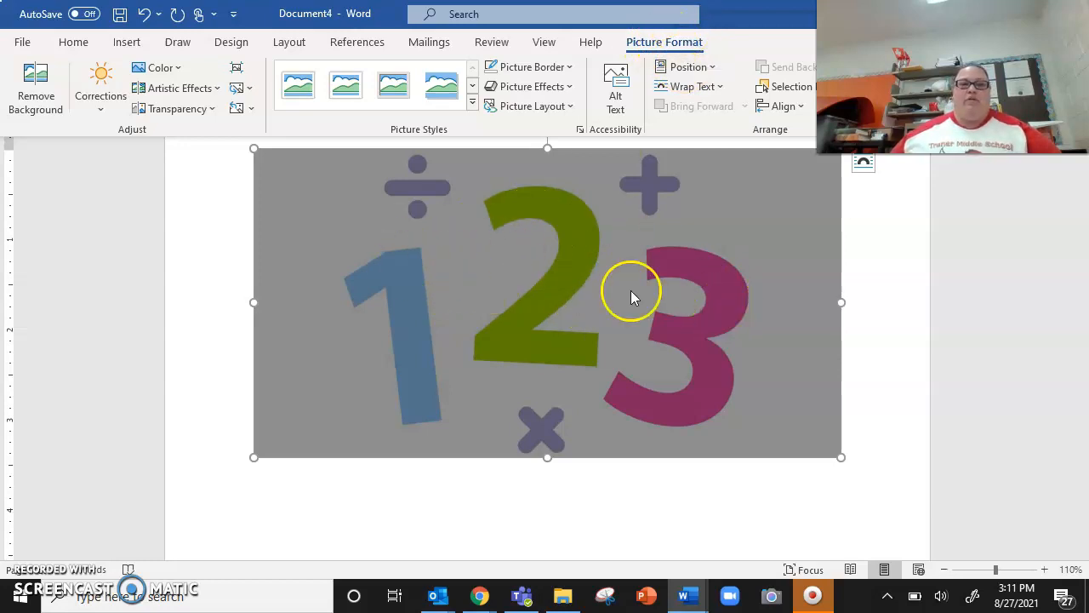
click(46, 109)
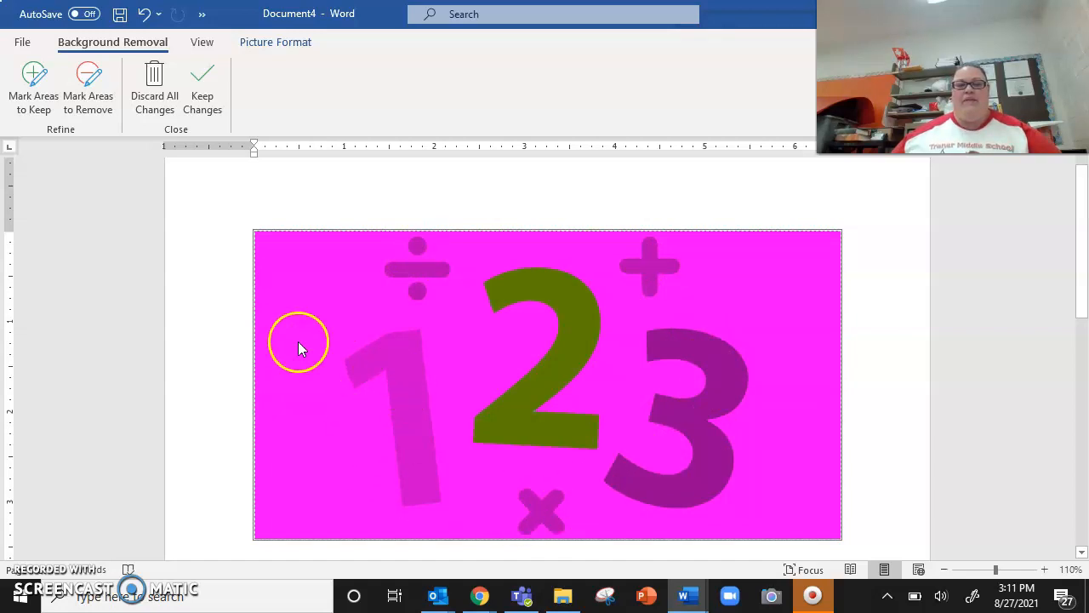
Step: Mark the number 1, the division sign and the plus sign as areas to keep
click(37, 80)
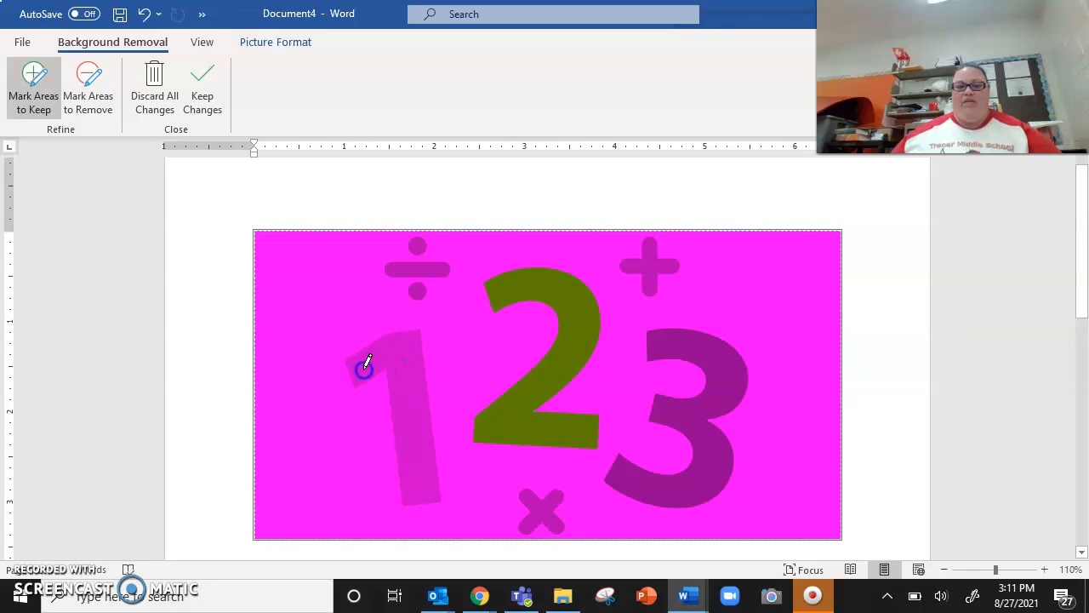
drag(424, 492, 424, 494)
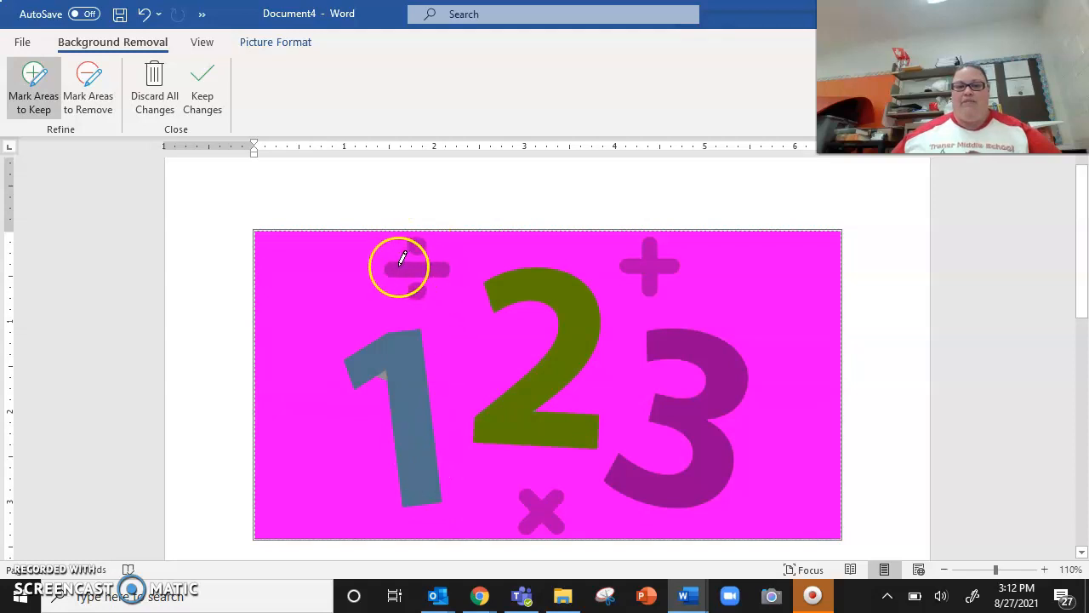
drag(423, 262, 423, 266)
drag(611, 252, 647, 261)
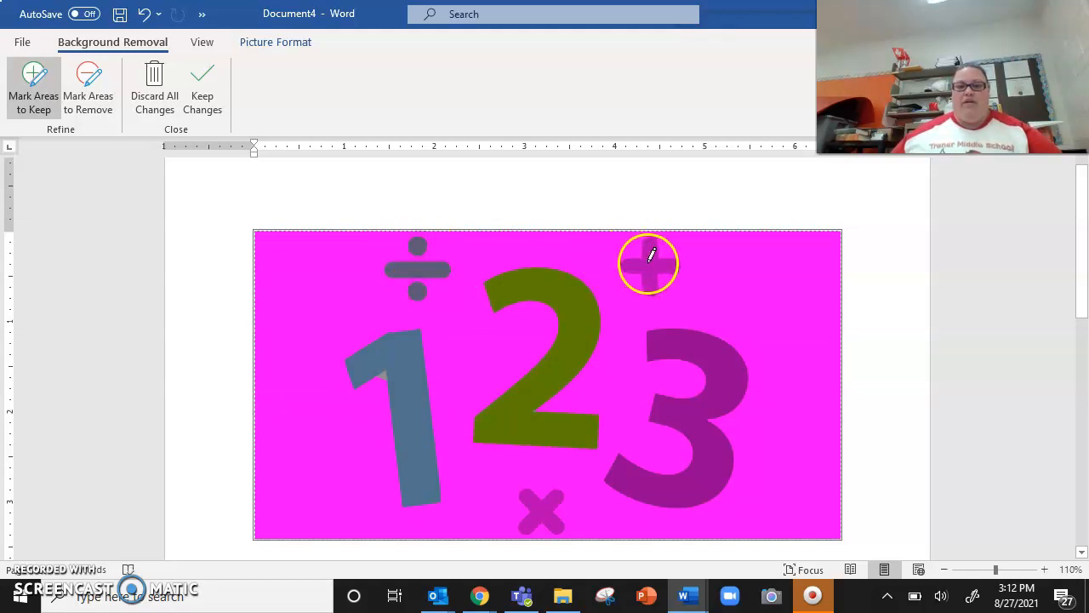
Step: Mark the multiplication sign and the whole number 3 as areas to keep, and apply the background removal
drag(724, 350, 725, 353)
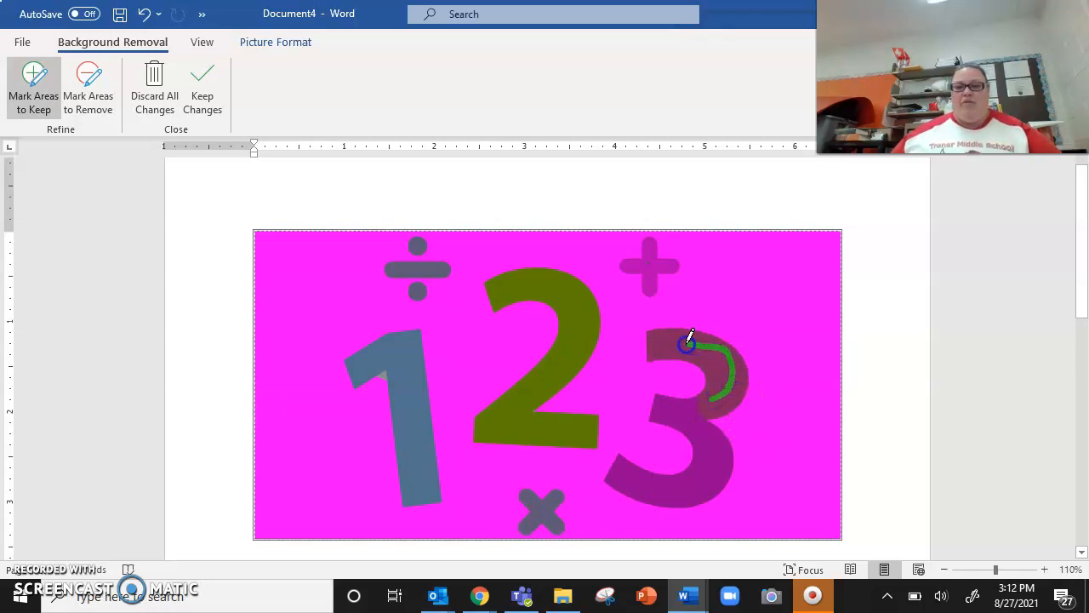
drag(717, 395, 723, 382)
drag(679, 342, 681, 345)
drag(681, 413, 743, 374)
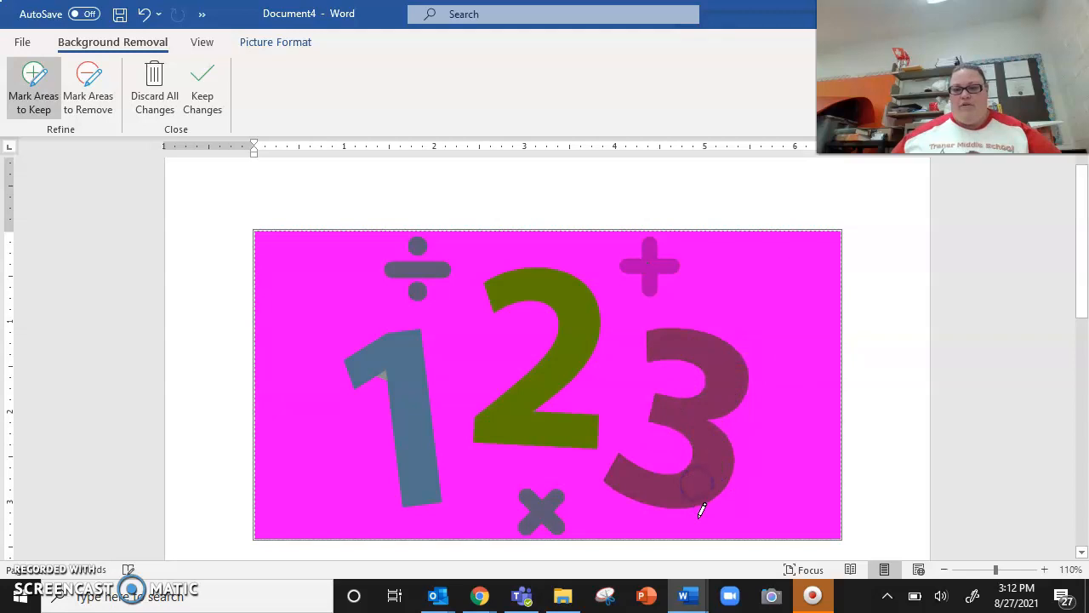
click(858, 393)
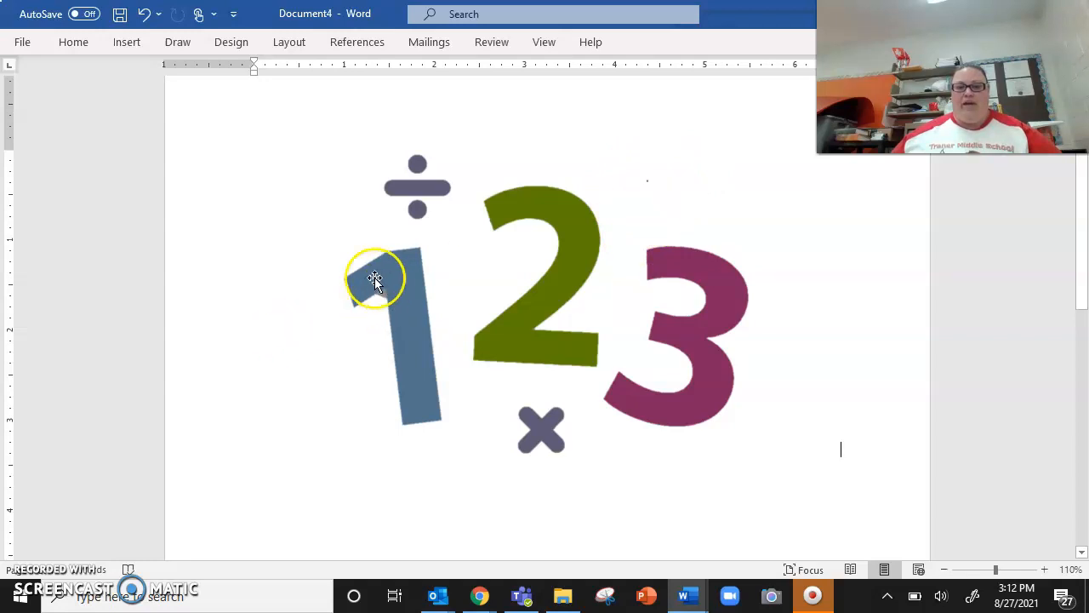
Step: Restart Remove Background on the 1 2 3 picture and mark the plus sign as an area to keep
click(560, 322)
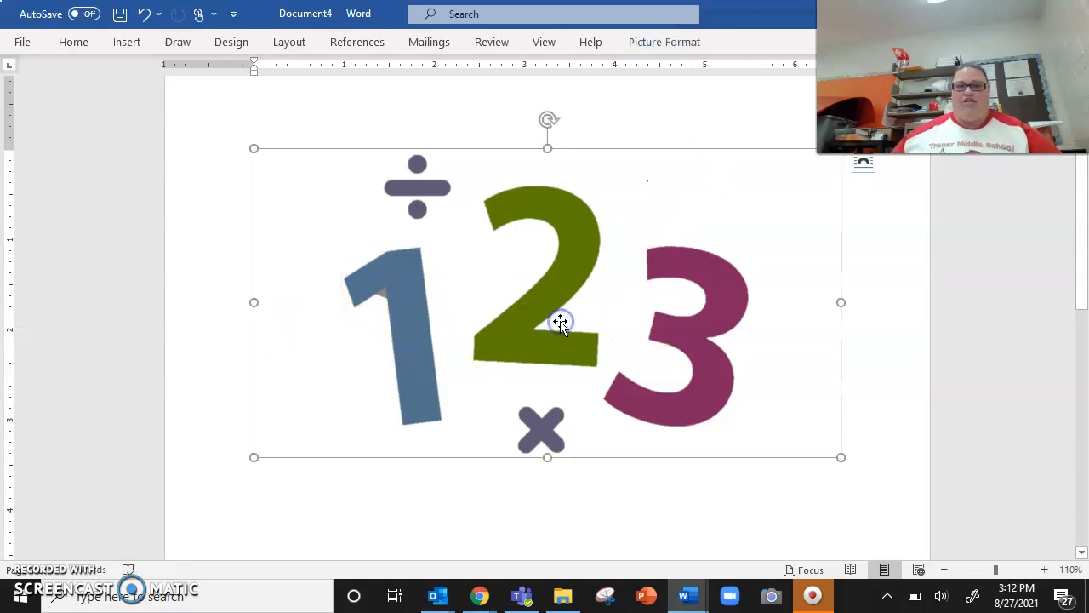
click(653, 42)
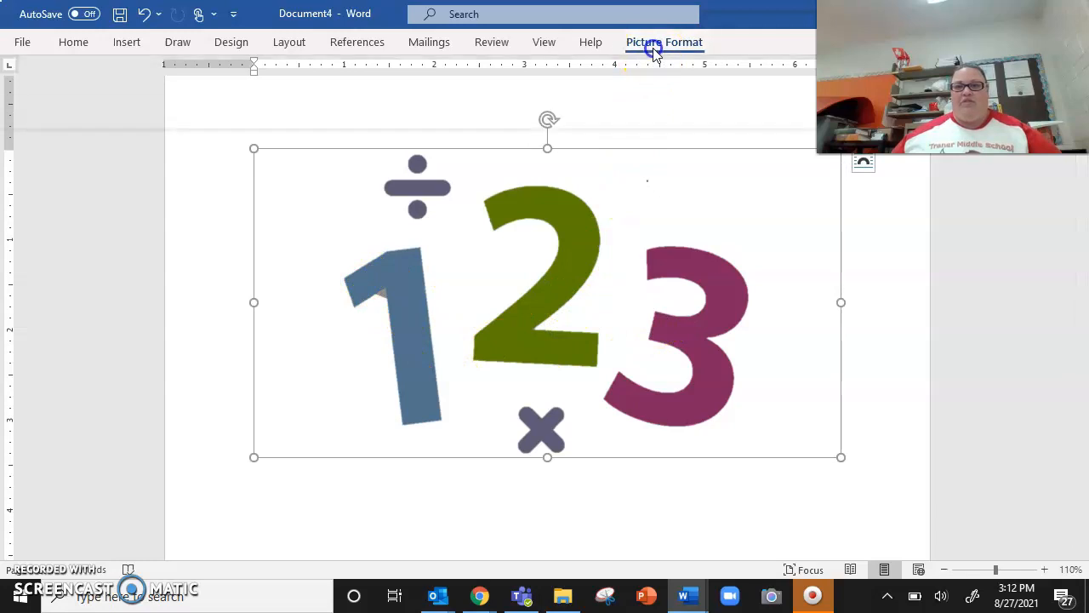
click(34, 92)
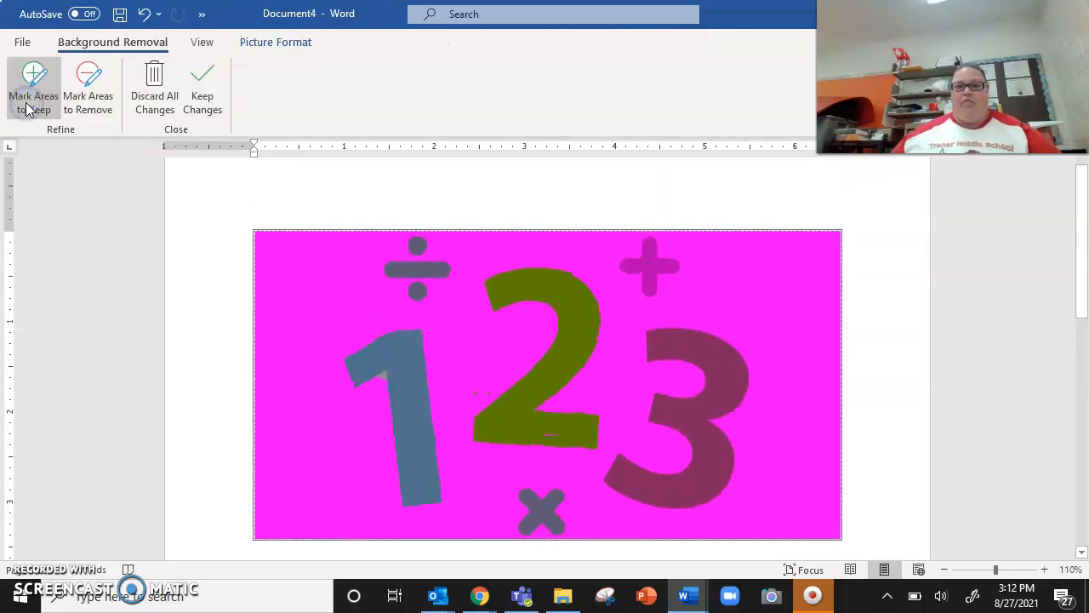
click(30, 95)
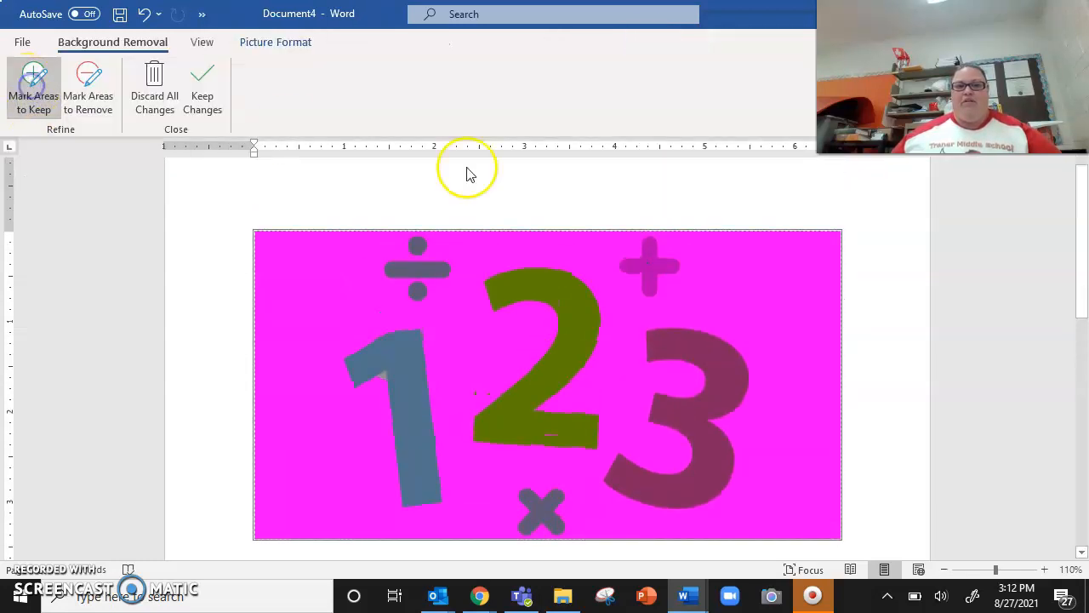
drag(664, 257, 666, 258)
Step: Mark the leftover gray patch under the flag of the number 1 as an area to remove, and apply the background removal
mouse_move(402, 373)
mouse_down()
mouse_move(397, 382)
mouse_move(385, 368)
mouse_up()
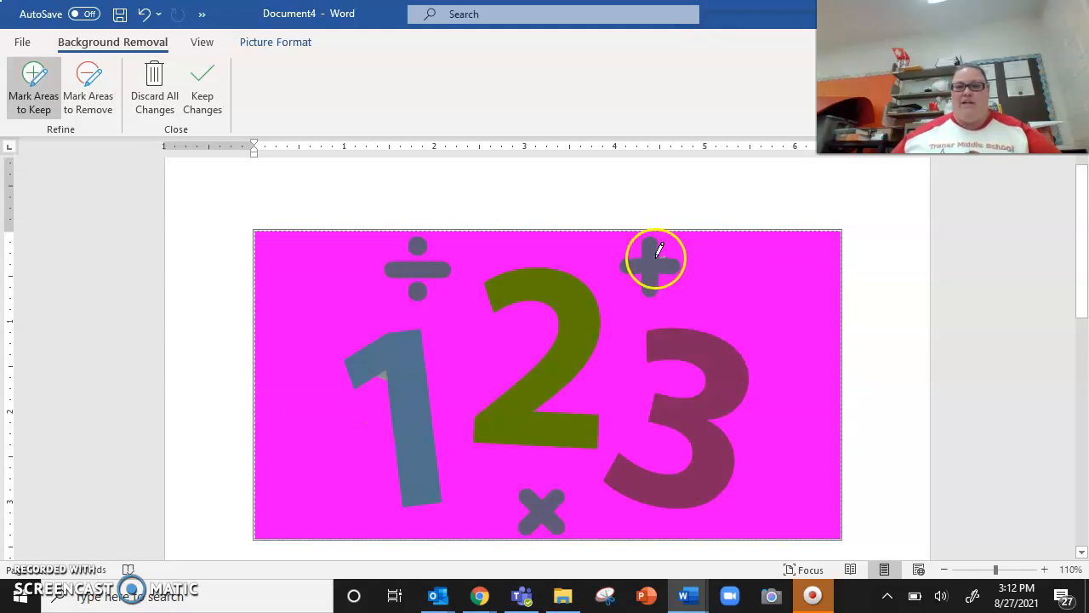
click(99, 84)
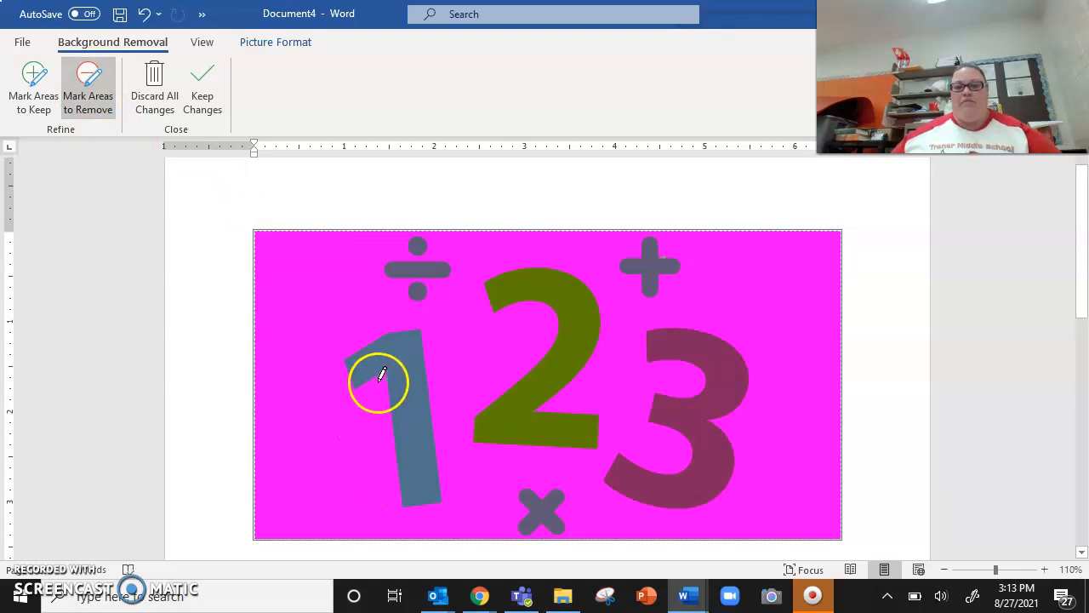
click(1049, 571)
click(1049, 572)
click(1049, 572)
click(1050, 572)
click(1049, 572)
click(1050, 572)
scroll(527, 396, down, 2)
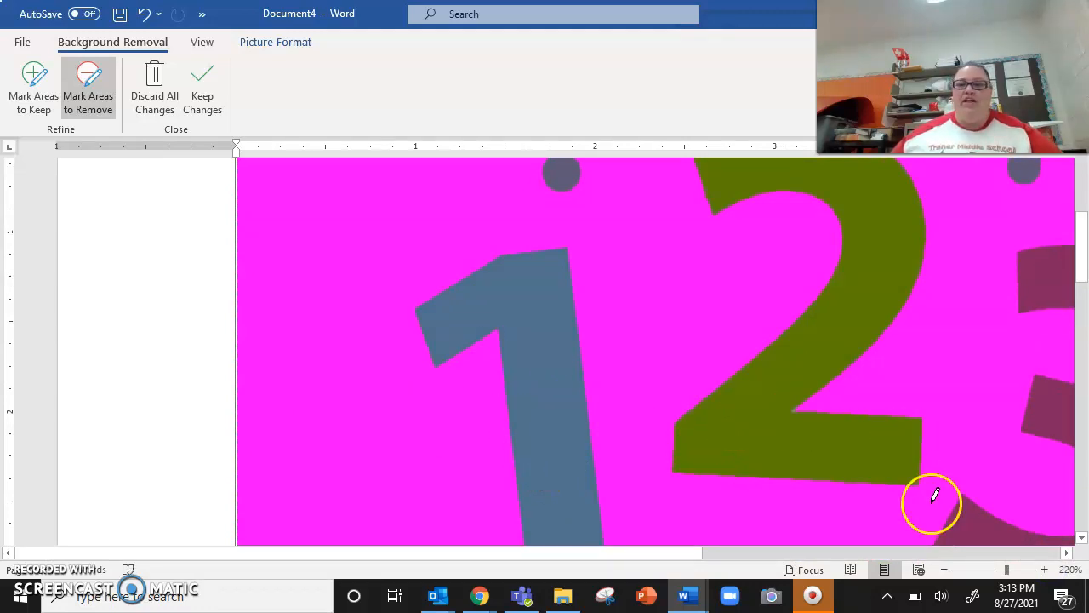
click(943, 570)
click(944, 570)
click(943, 570)
click(941, 569)
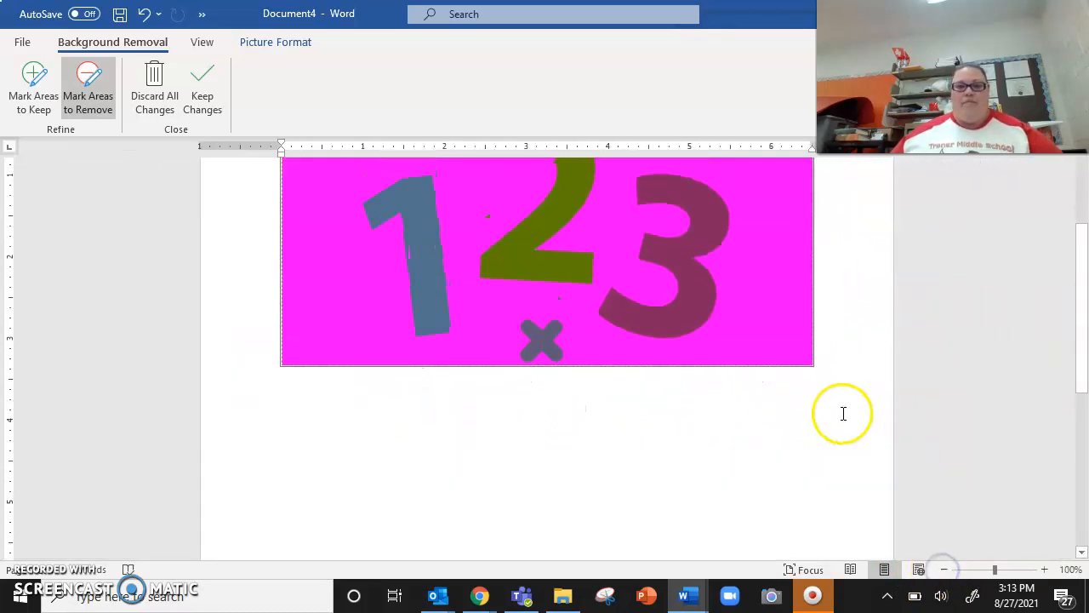
click(862, 271)
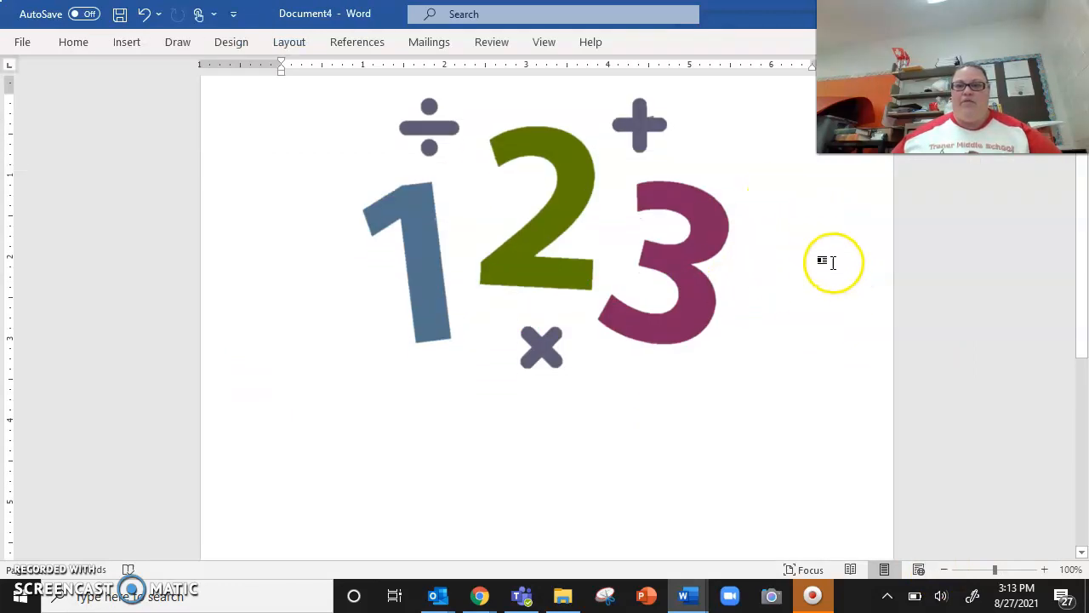
scroll(823, 272, up, 2)
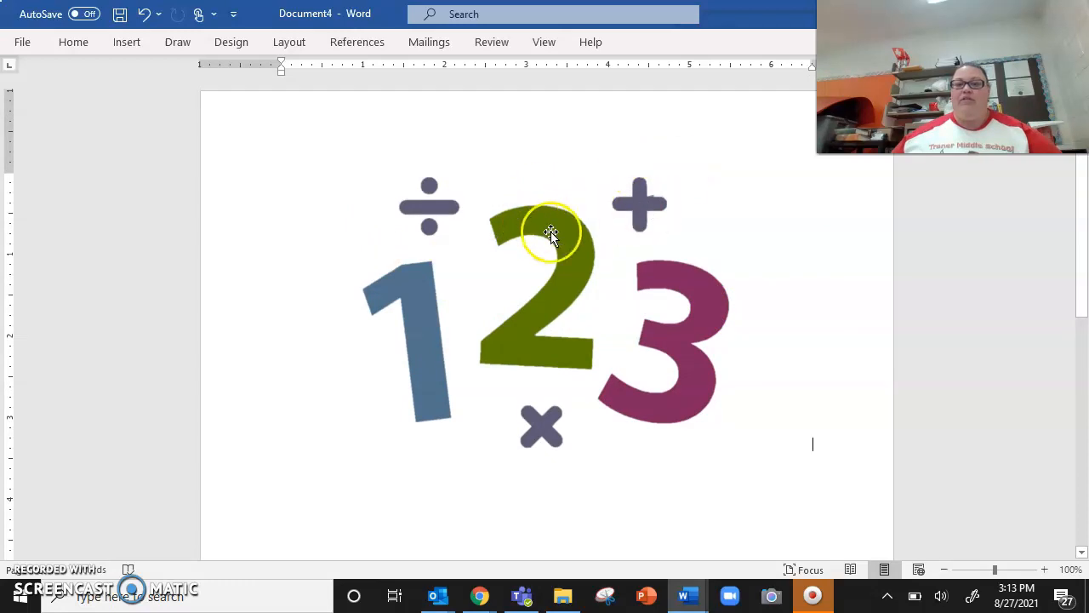
Step: Change the page orientation to Landscape
click(613, 265)
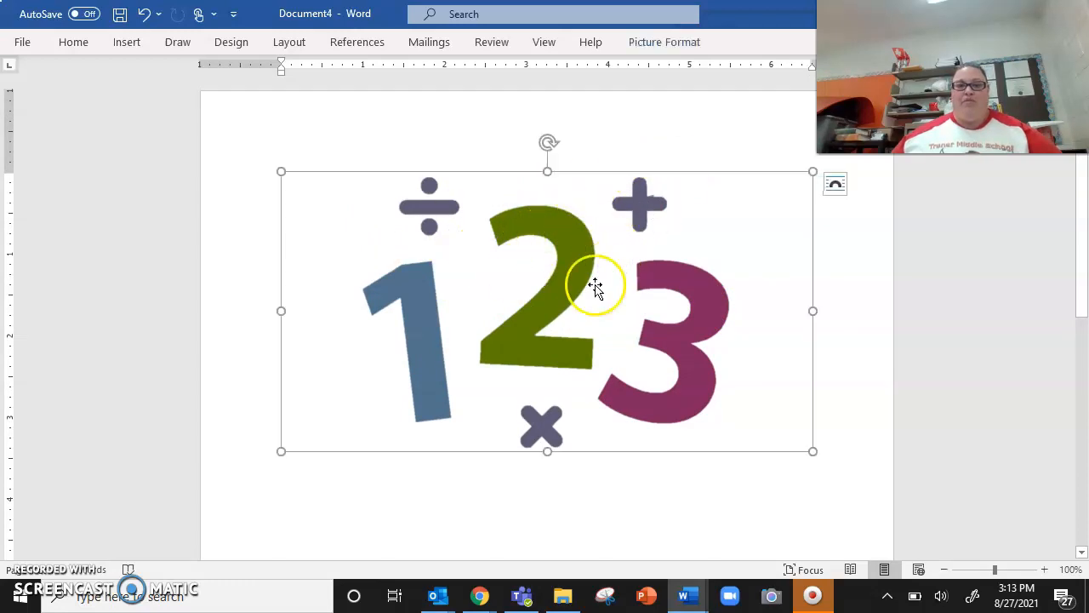
click(287, 44)
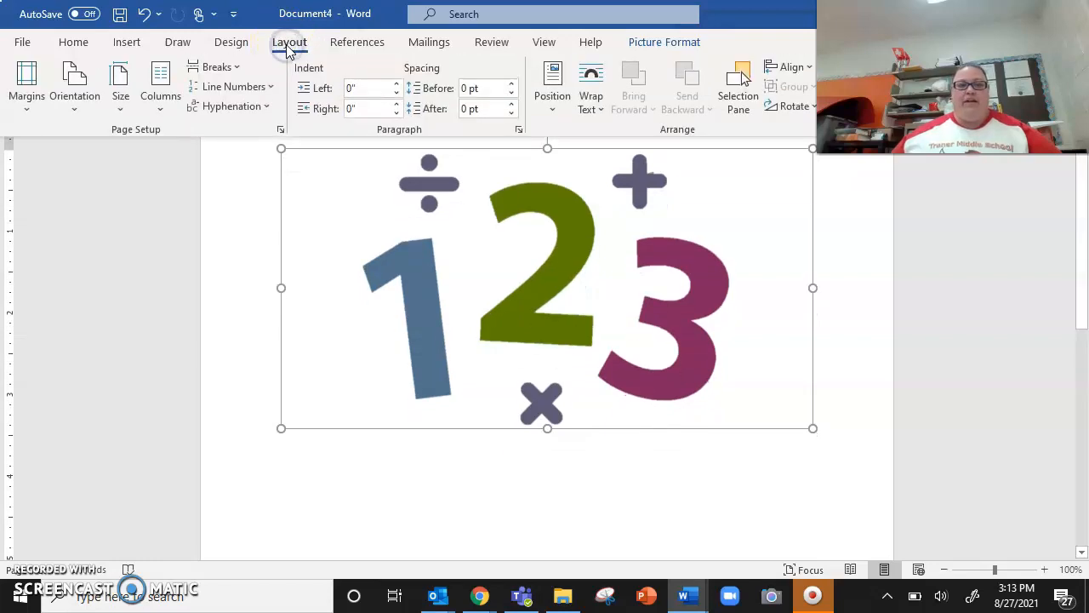
click(75, 109)
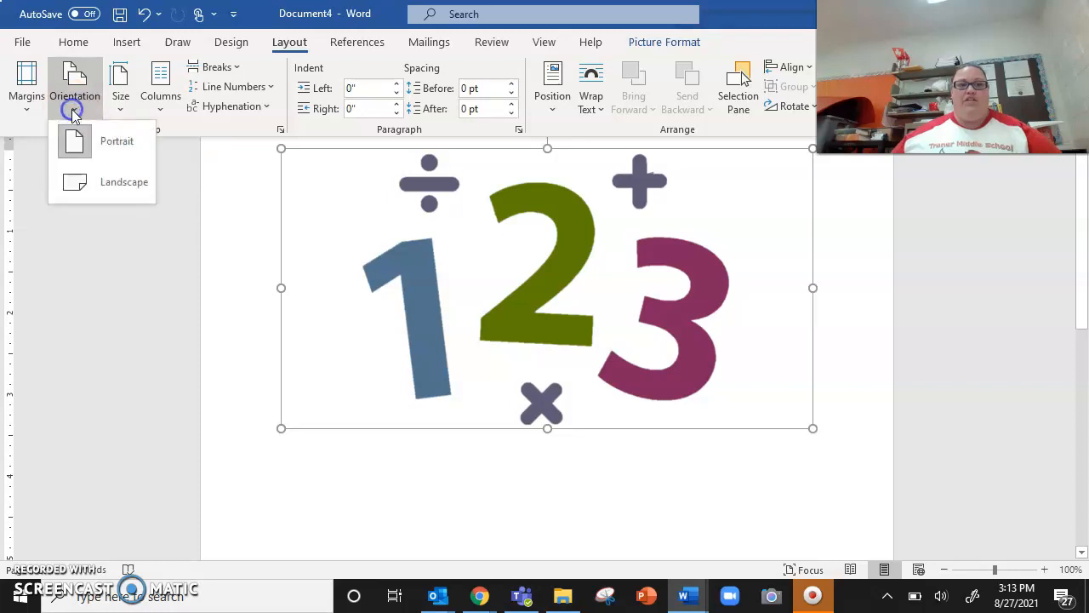
click(106, 177)
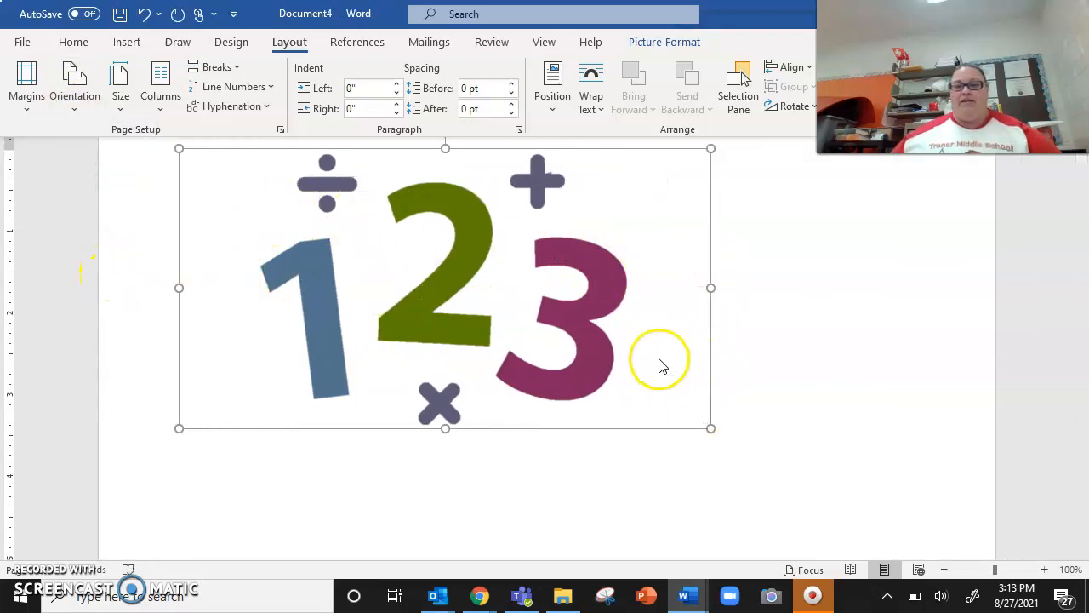
Step: Enlarge the 1 2 3 picture proportionally until it spans roughly the full width between the page margins
click(606, 322)
drag(712, 428, 887, 552)
drag(175, 554, 360, 305)
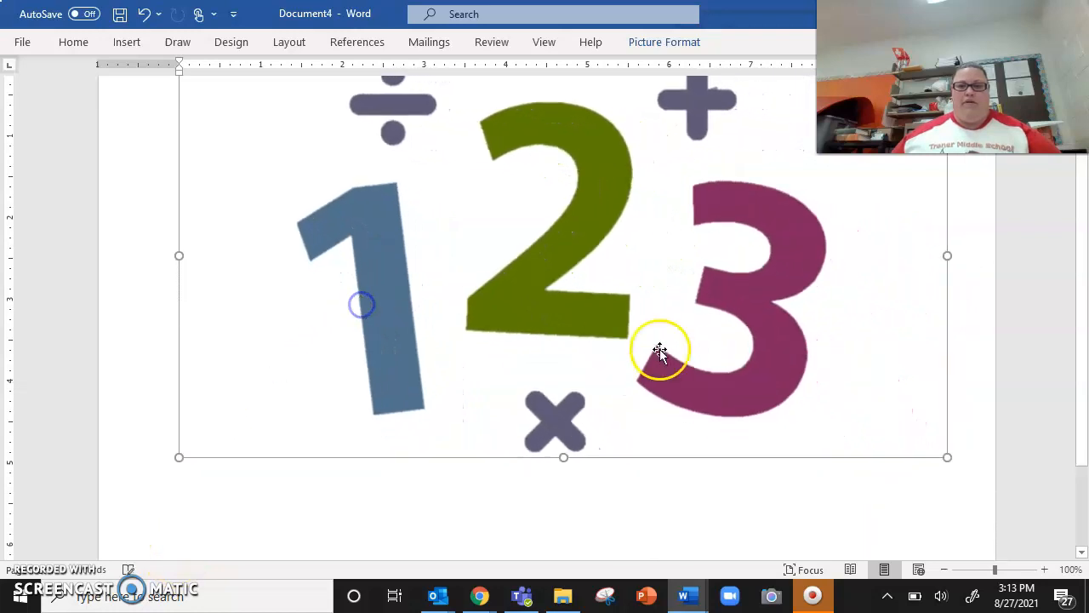
scroll(661, 350, up, 2)
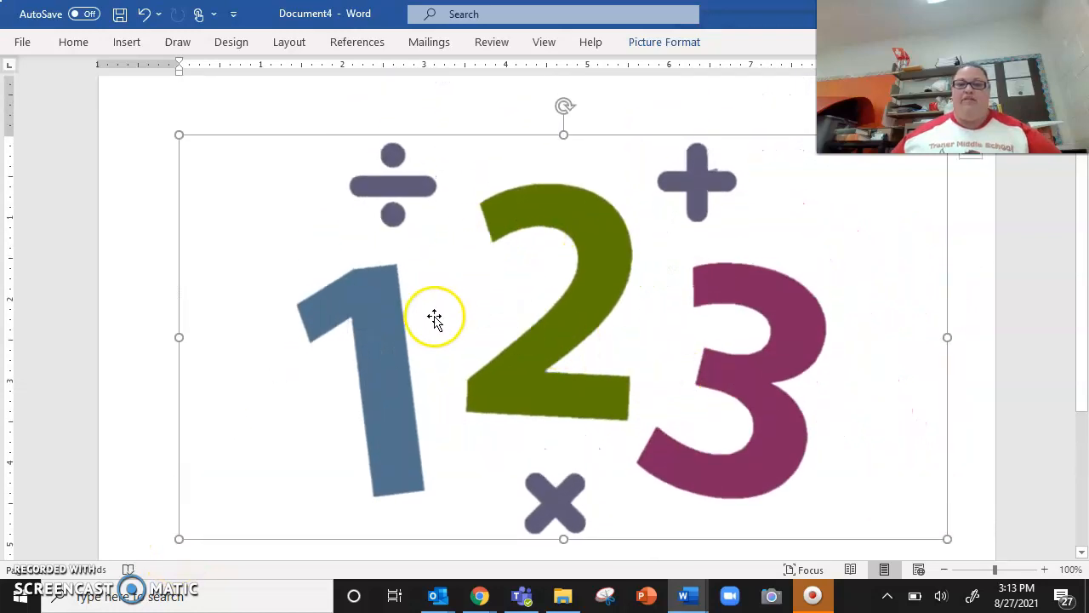
Step: Crop the picture from its right side through the middle of the number 3
right_click(511, 248)
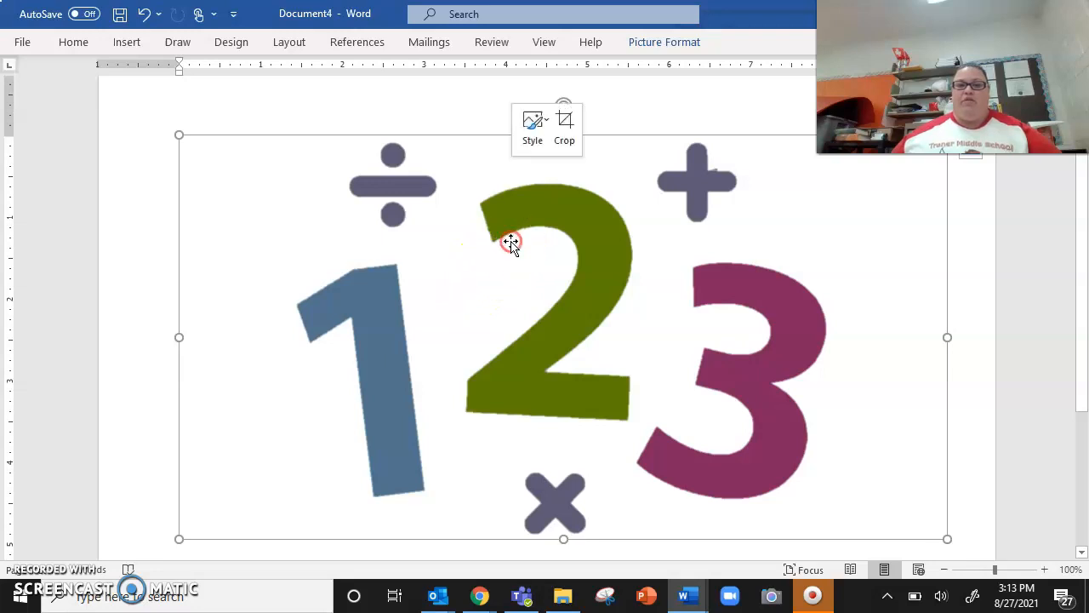
click(566, 128)
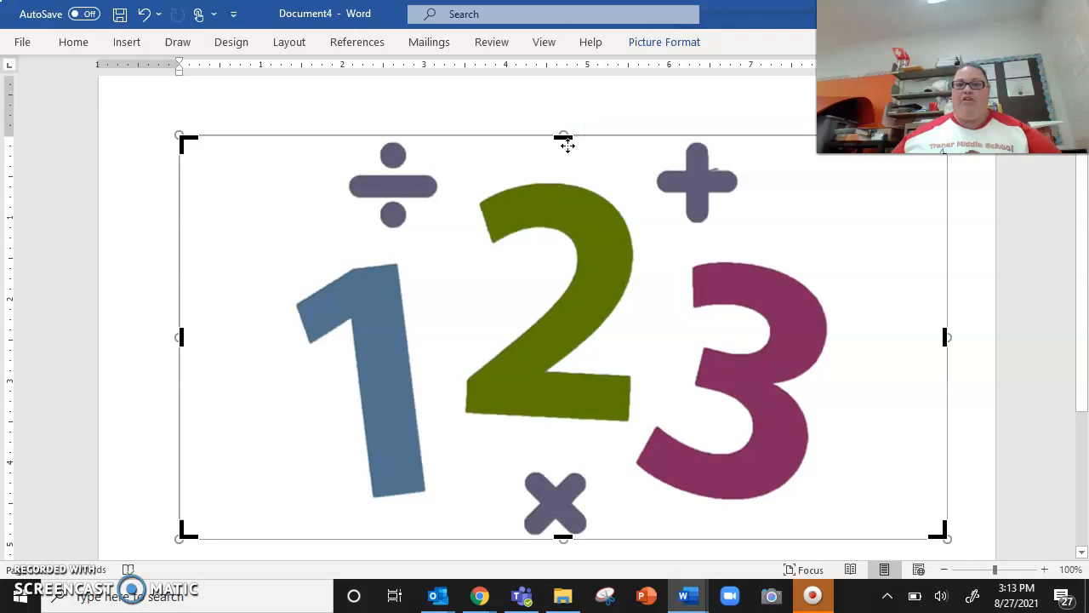
drag(945, 342, 730, 413)
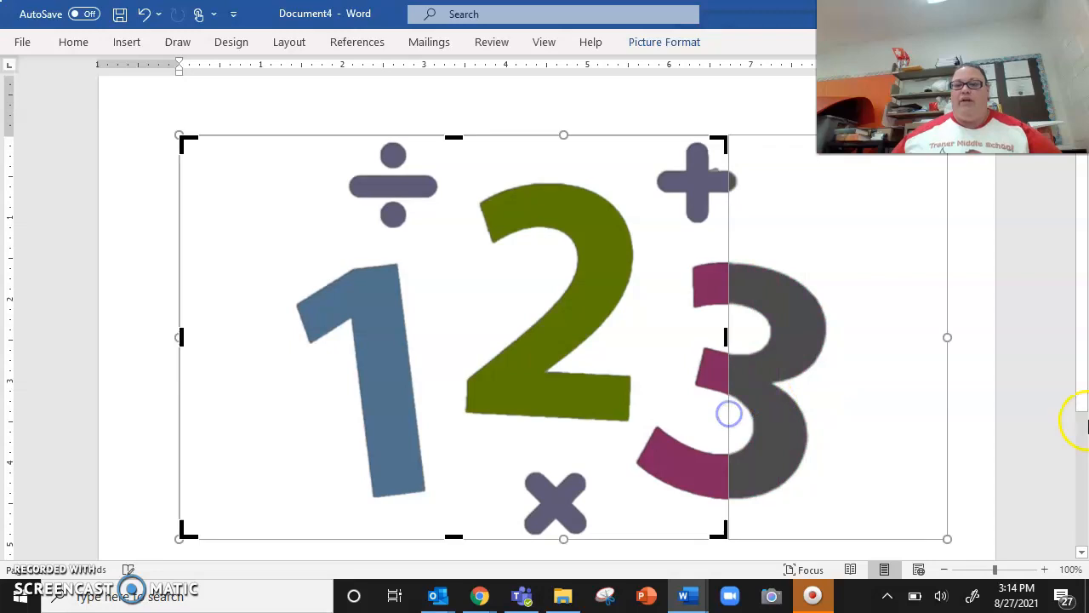
click(967, 351)
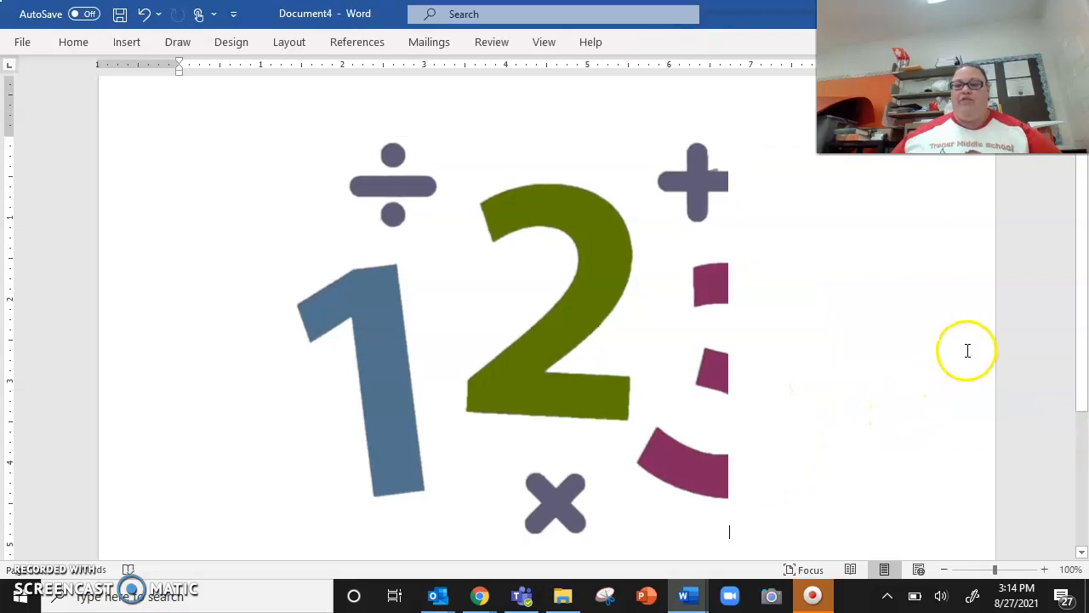
Step: Adjust the crop to include the whole number 3 and trim the empty space beside the 1 and the 3
click(629, 356)
right_click(637, 356)
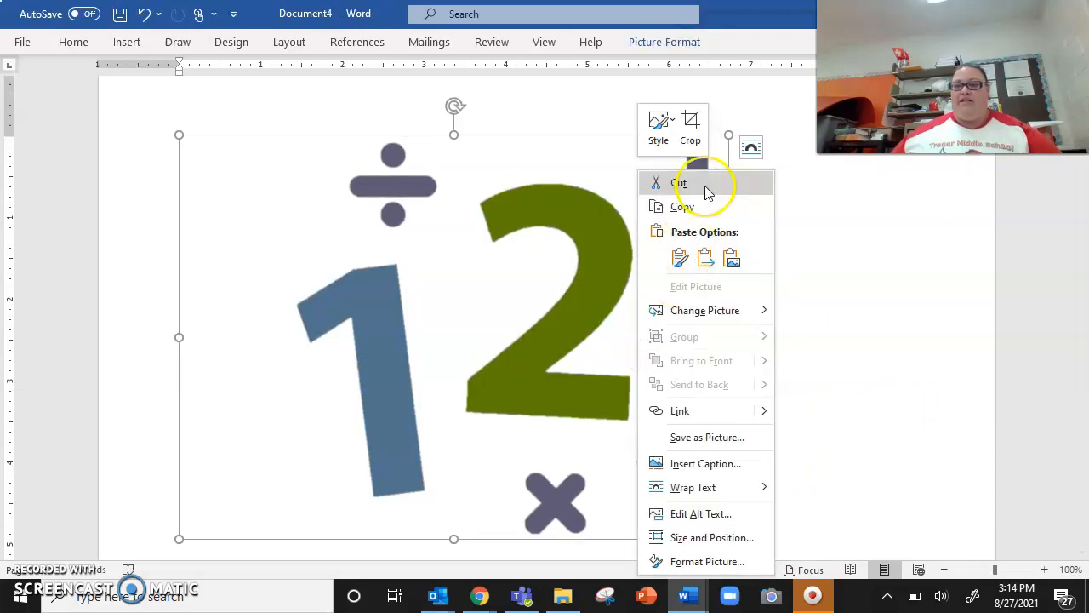
click(694, 134)
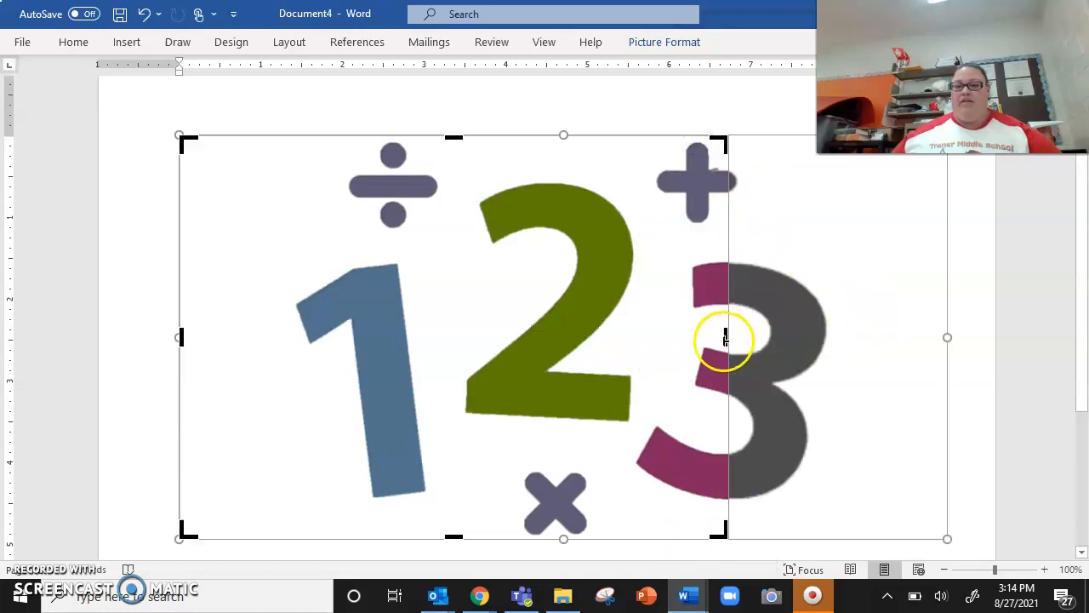
drag(728, 340, 838, 342)
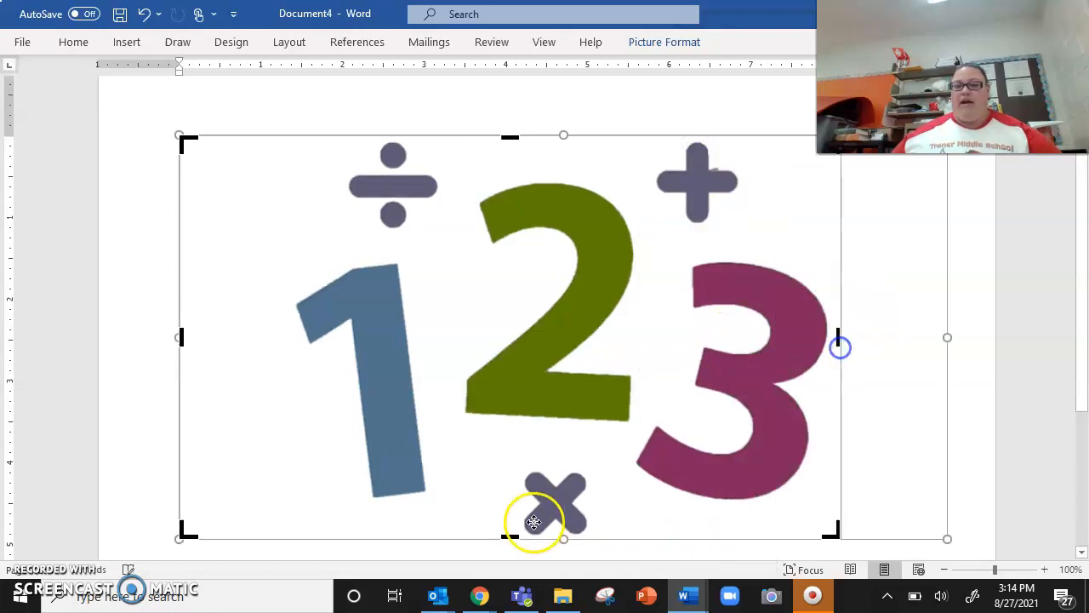
drag(180, 334, 289, 353)
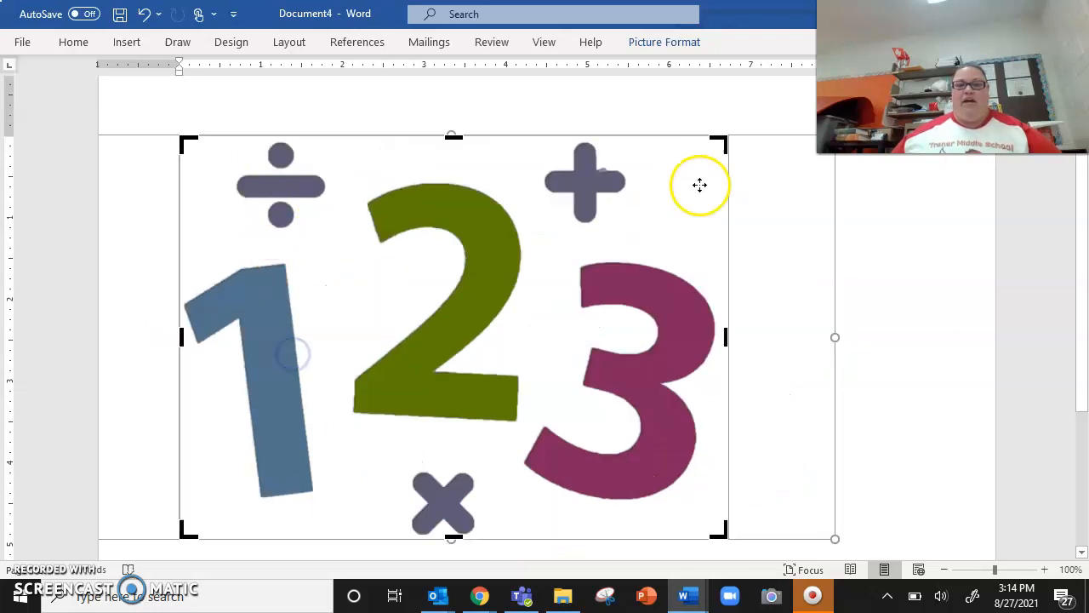
drag(726, 337, 721, 343)
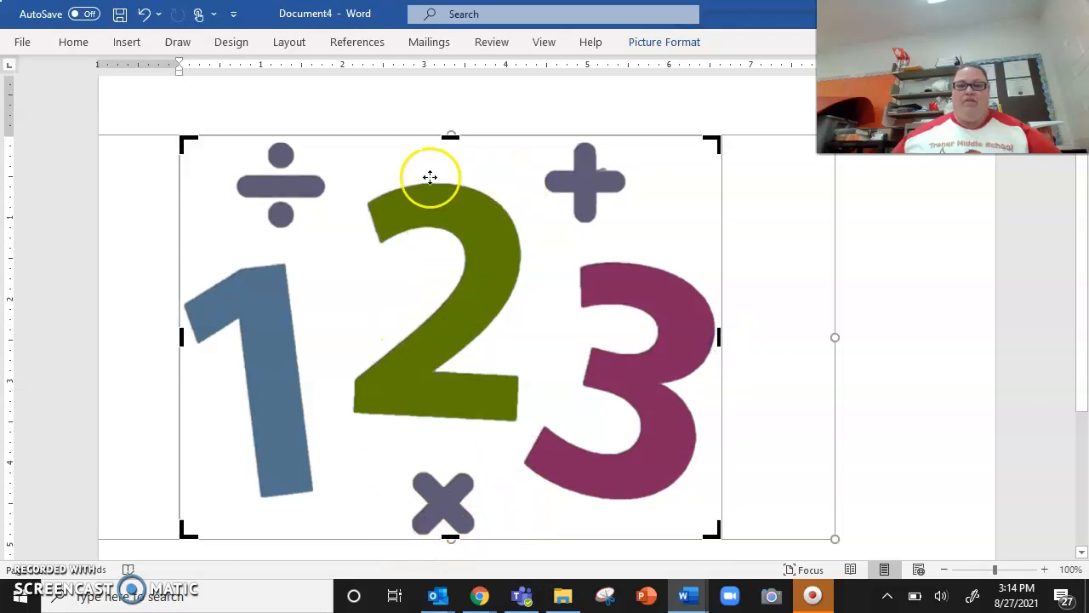
click(893, 375)
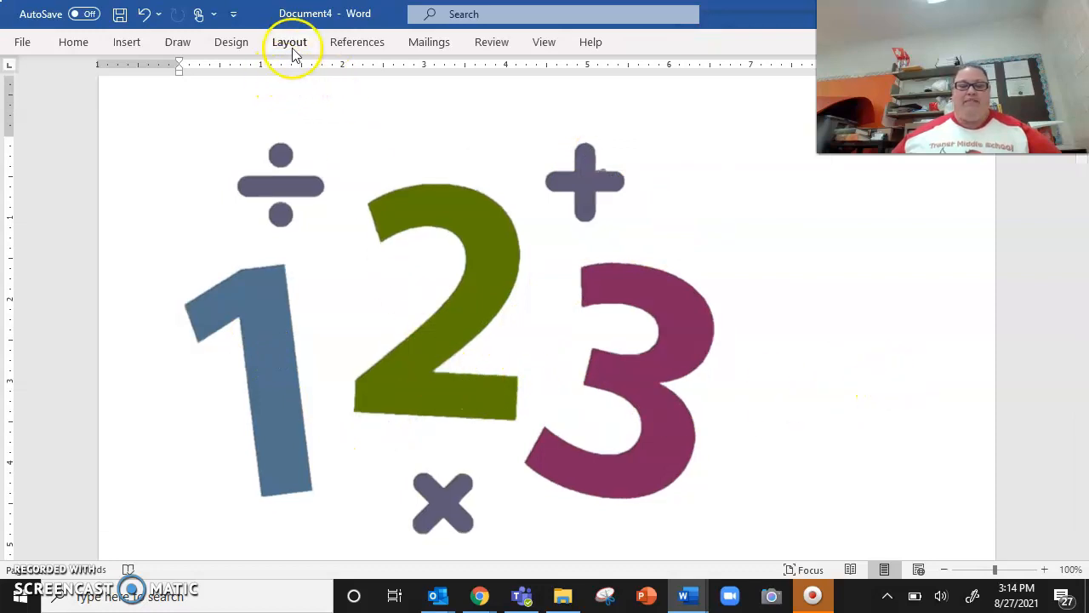
Step: Enlarge the cropped 1 2 3 picture proportionally so that it fills the landscape page between the margins
scroll(213, 183, up, 1)
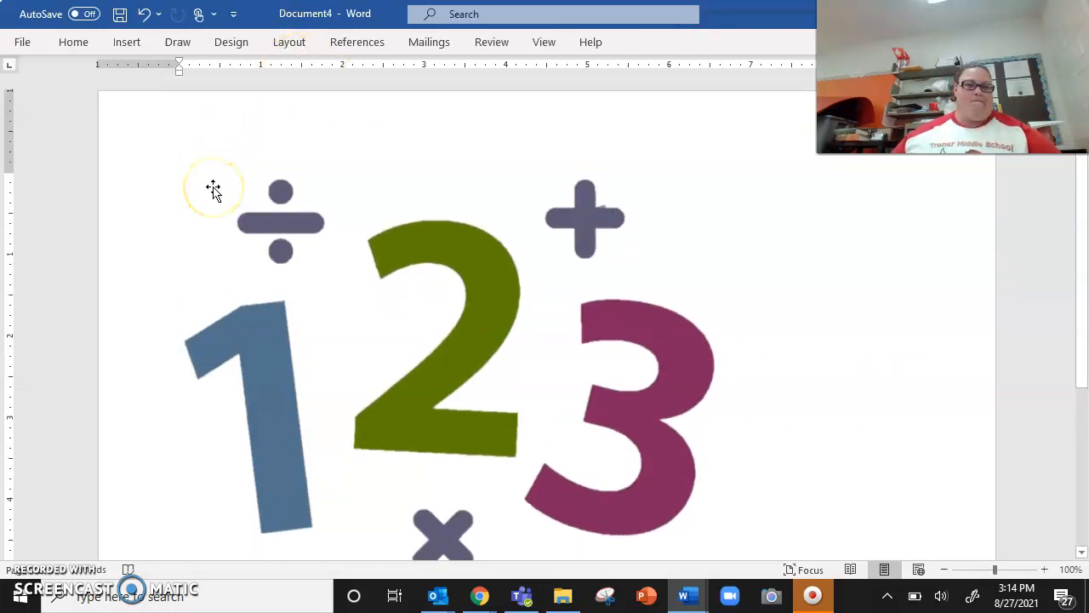
scroll(213, 181, down, 2)
scroll(360, 175, down, 2)
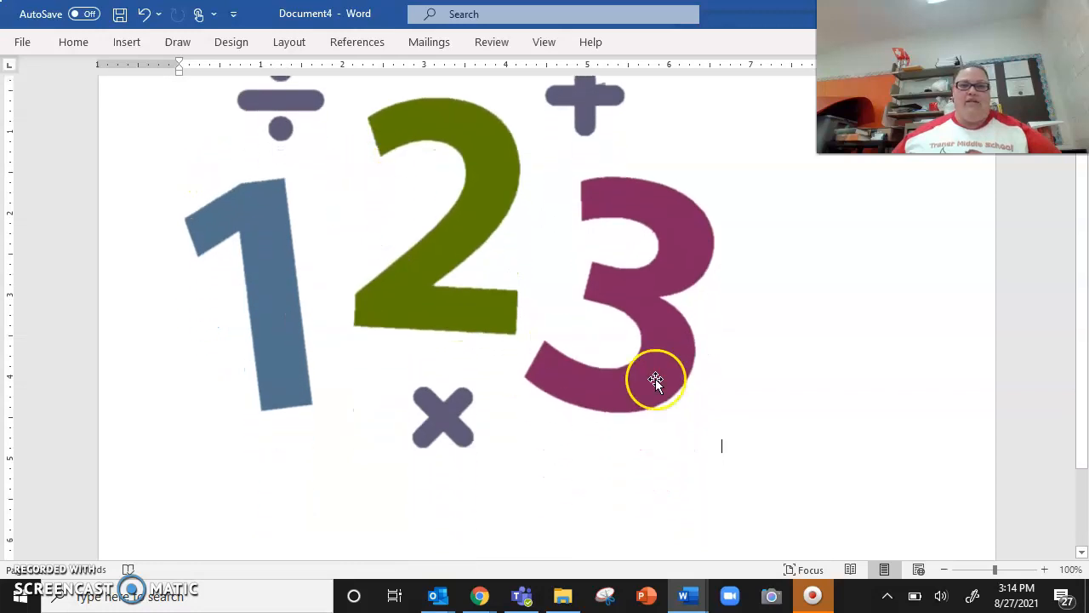
click(593, 385)
drag(721, 453, 912, 507)
click(948, 448)
click(944, 570)
click(944, 570)
click(944, 570)
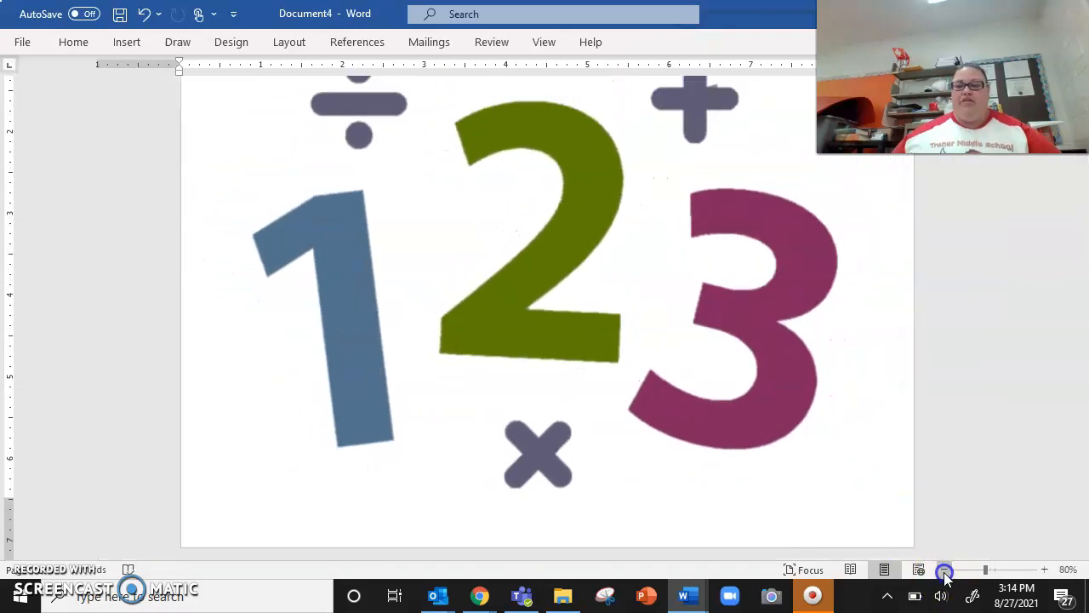
click(944, 571)
click(944, 571)
click(944, 570)
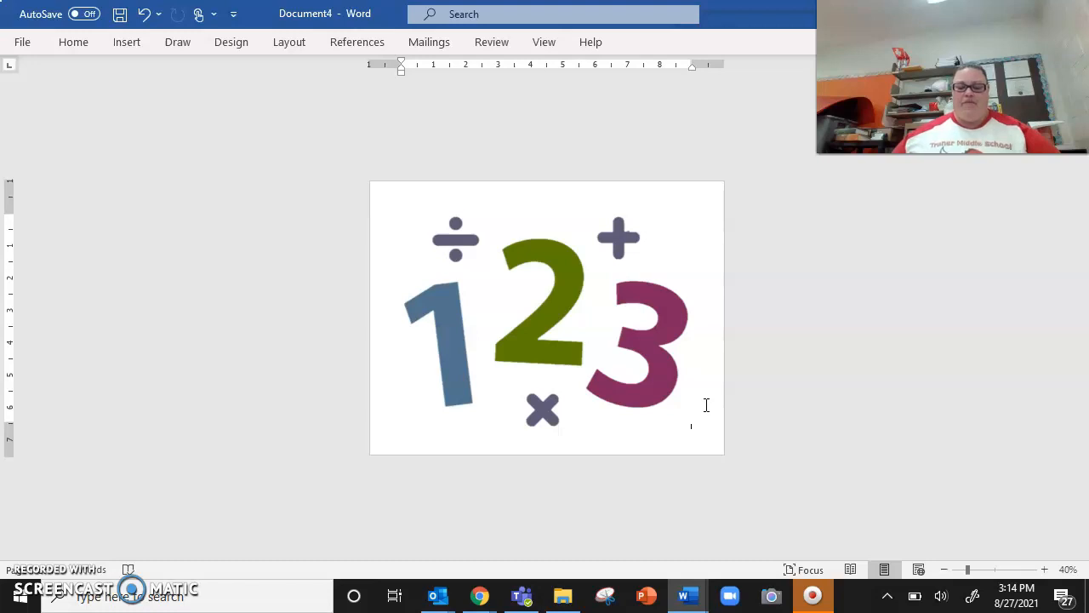
Step: Add a blank second page after the 1 2 3 picture
key(Return)
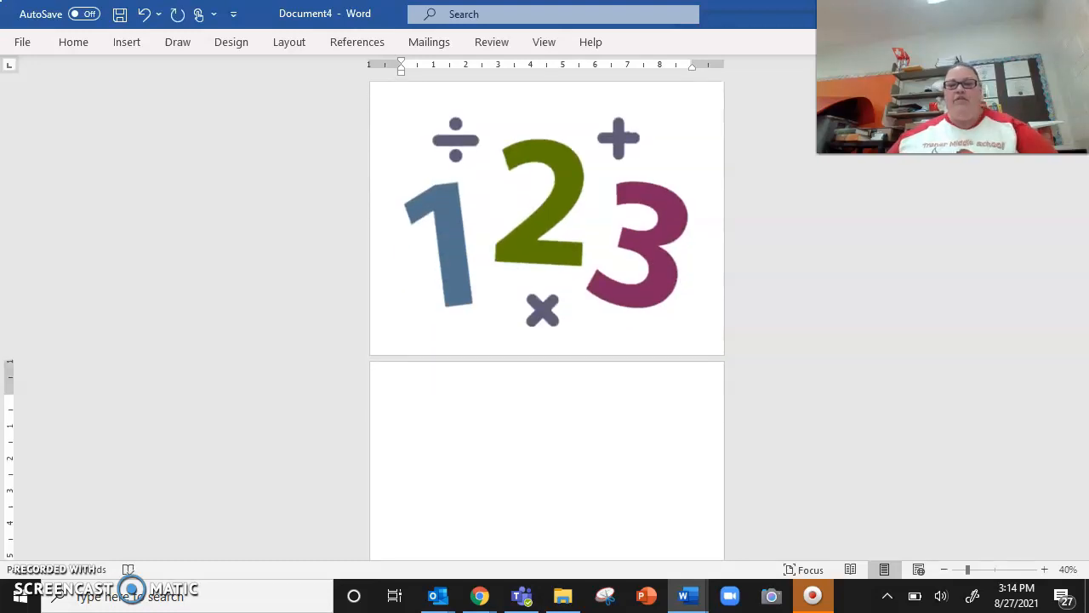
click(1045, 570)
click(1045, 570)
click(1045, 570)
click(1045, 570)
click(1045, 570)
click(1045, 571)
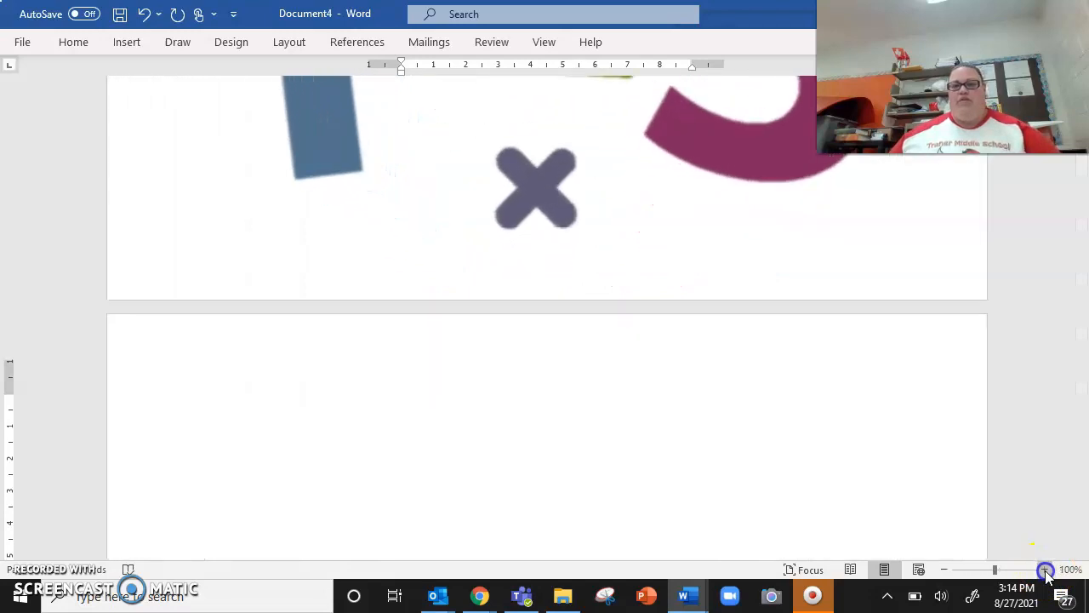
Step: Switch to Chrome and open the Wikimedia Commons File:Math.jpg preview from the math pictures image results
mouse_move(482, 594)
click(554, 516)
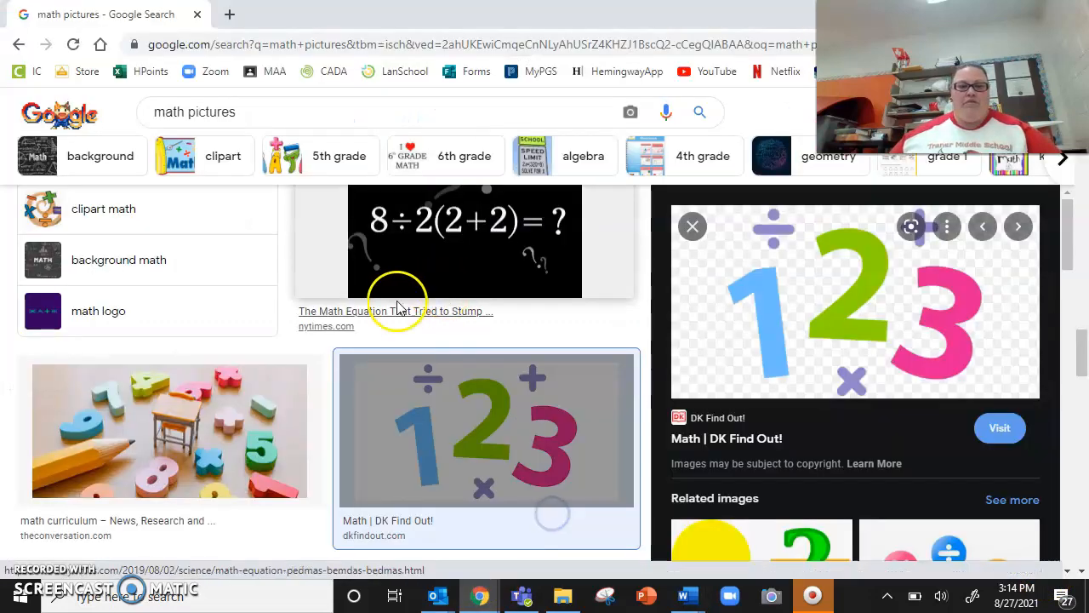
scroll(396, 306, down, 5)
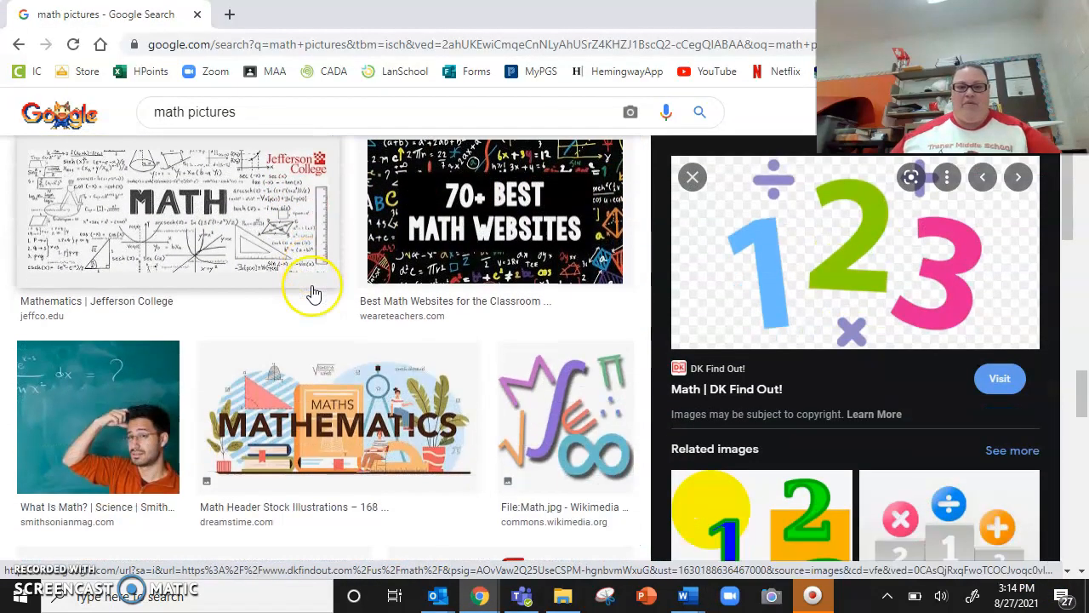
scroll(314, 292, down, 1)
click(600, 338)
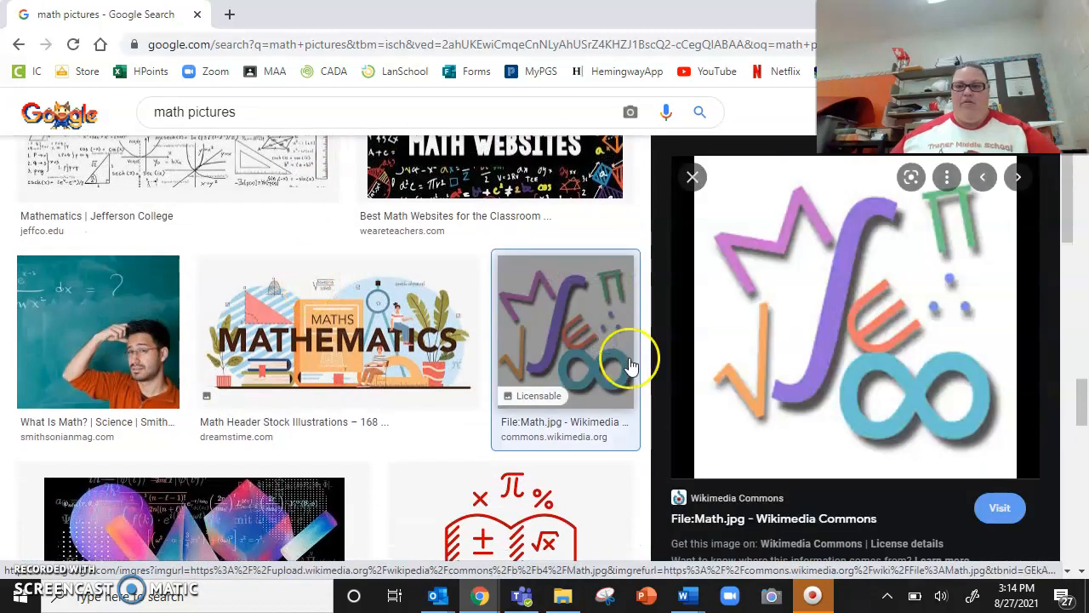
Step: Copy the previewed Math.jpg image and paste it onto the blank second page of Document4 in Word
right_click(833, 308)
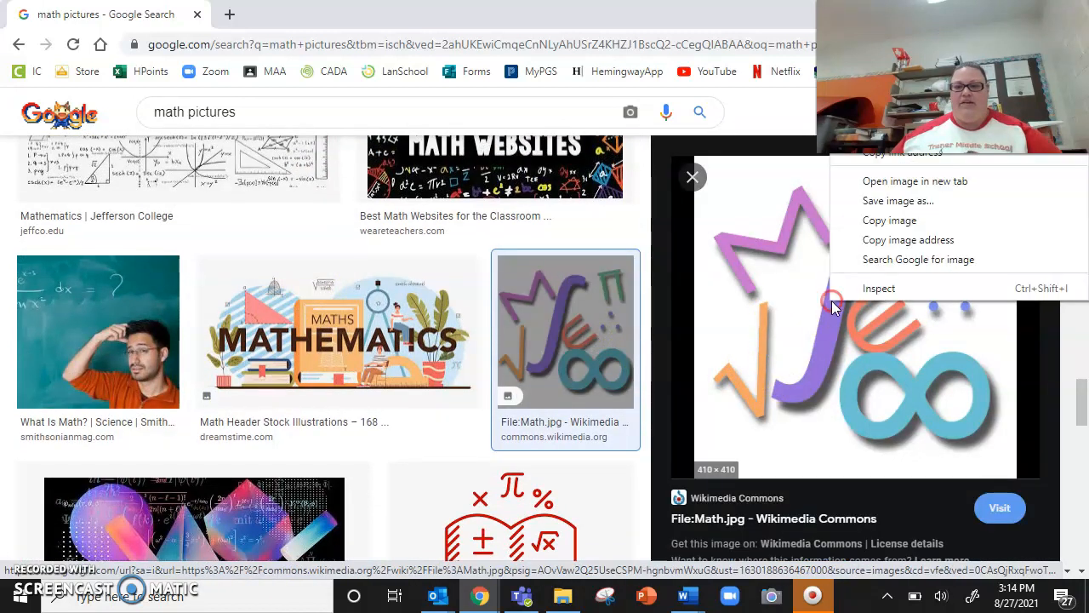
click(892, 223)
mouse_move(689, 594)
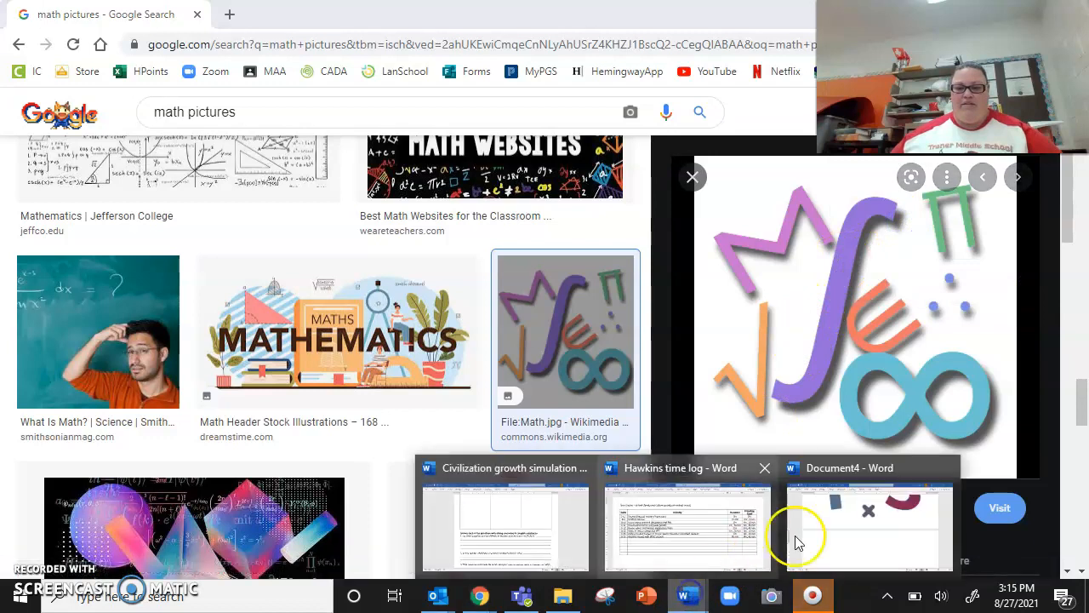
click(798, 542)
click(630, 493)
key(ctrl+v)
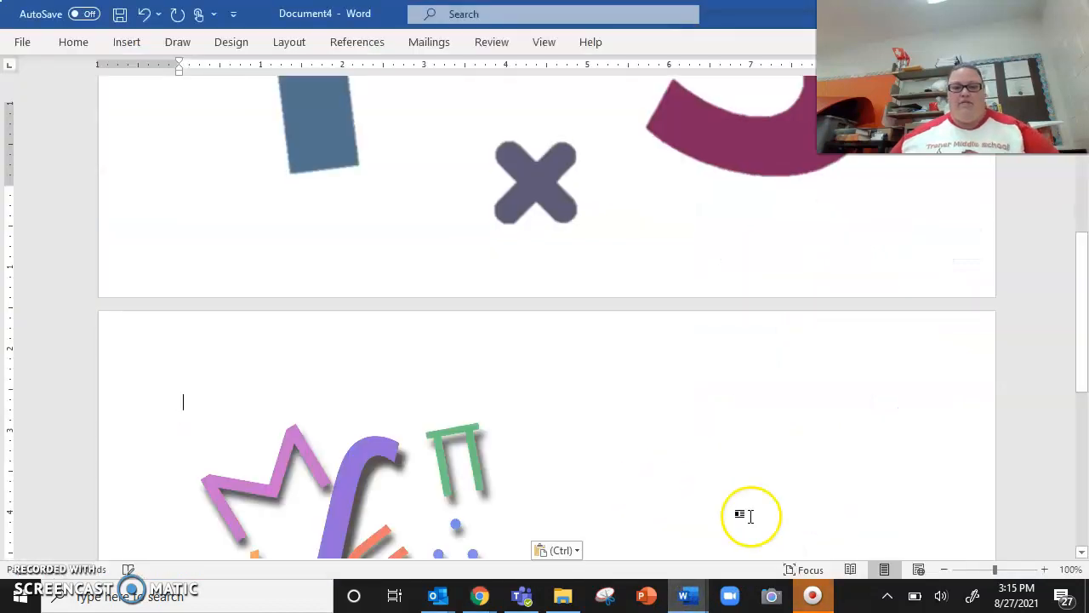
Step: Enlarge the pasted math symbols picture proportionally until it fills the height of the second page between the margins
click(945, 569)
click(945, 569)
click(945, 568)
click(945, 568)
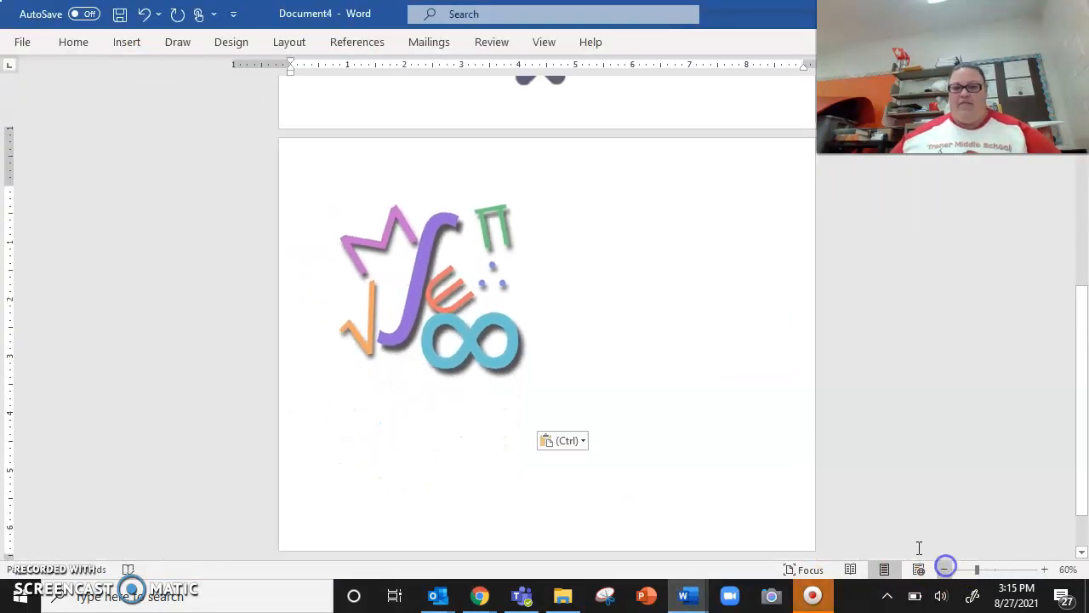
click(479, 312)
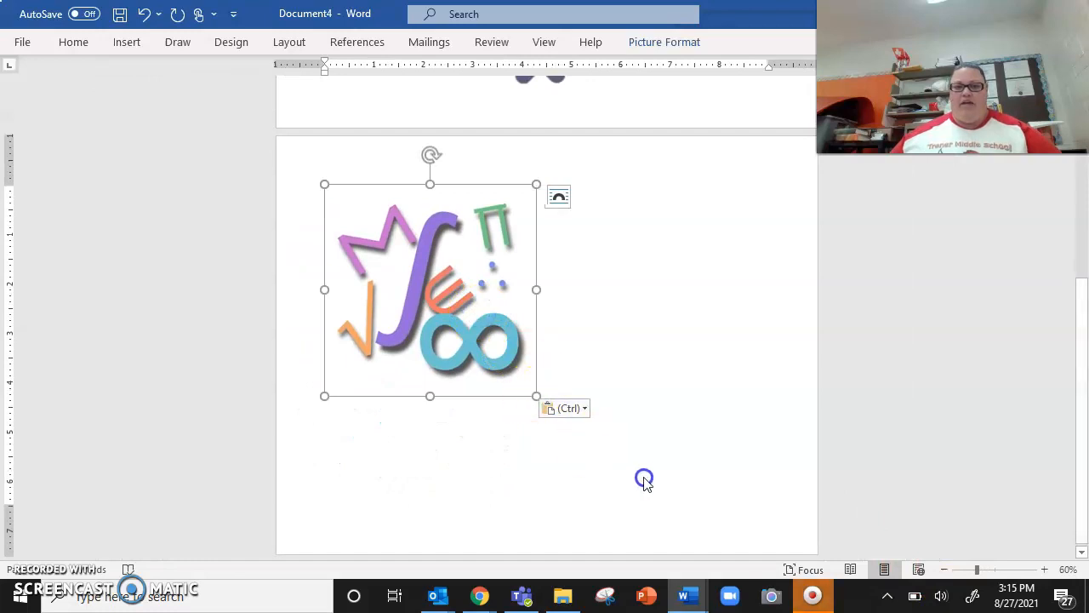
click(562, 381)
click(520, 386)
drag(536, 398, 671, 460)
click(752, 467)
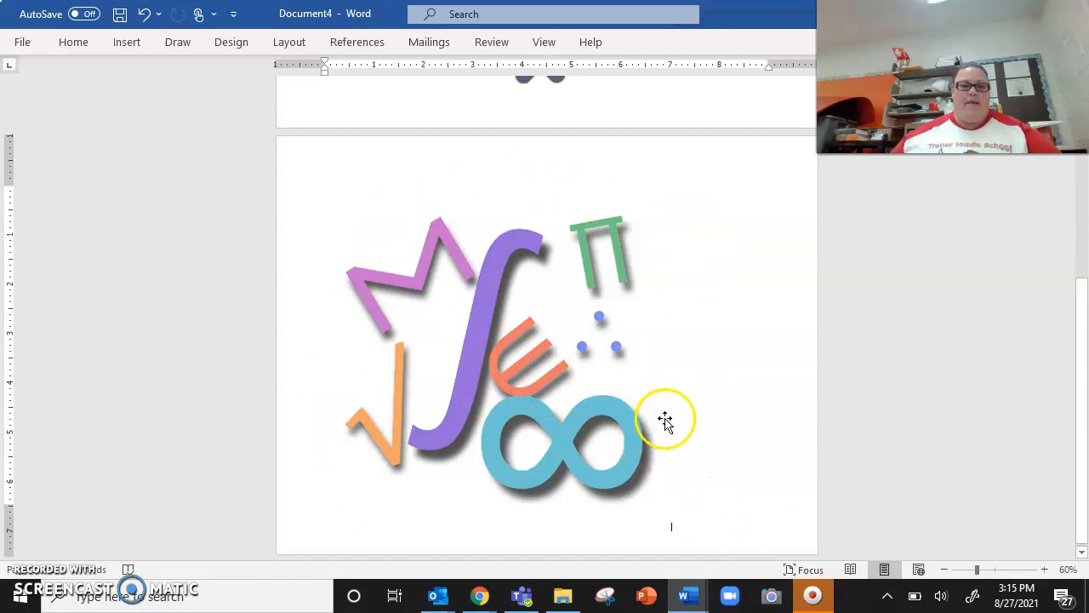
scroll(692, 406, up, 6)
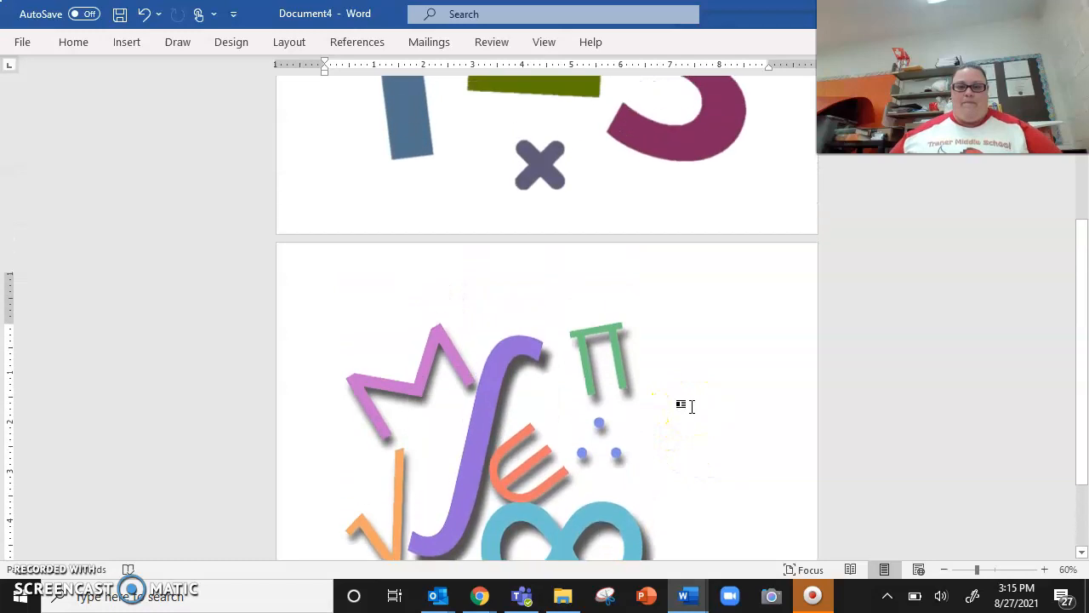
scroll(692, 406, up, 2)
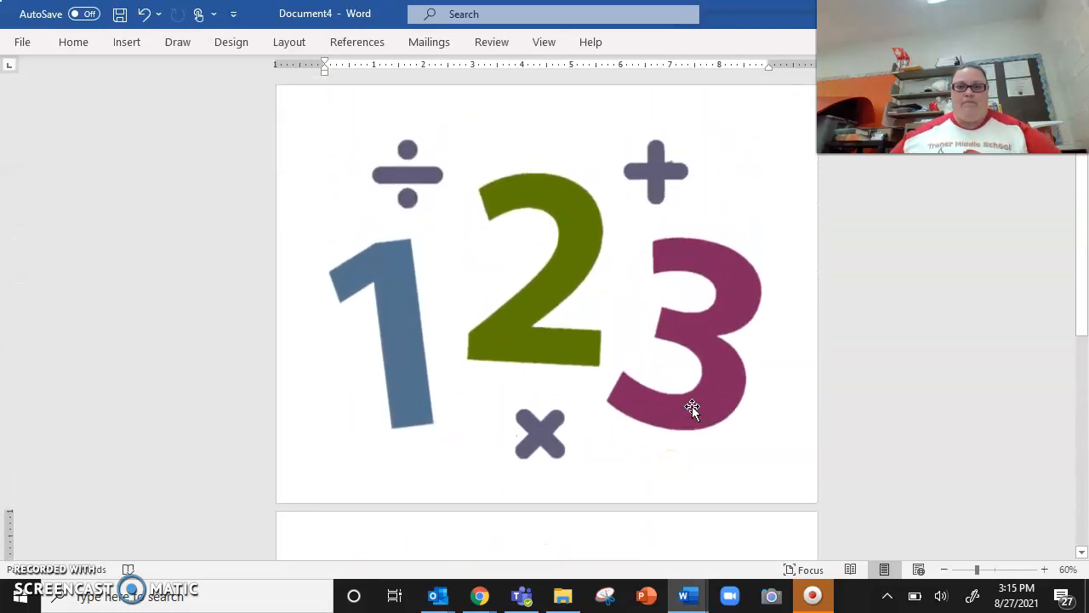
scroll(692, 407, down, 8)
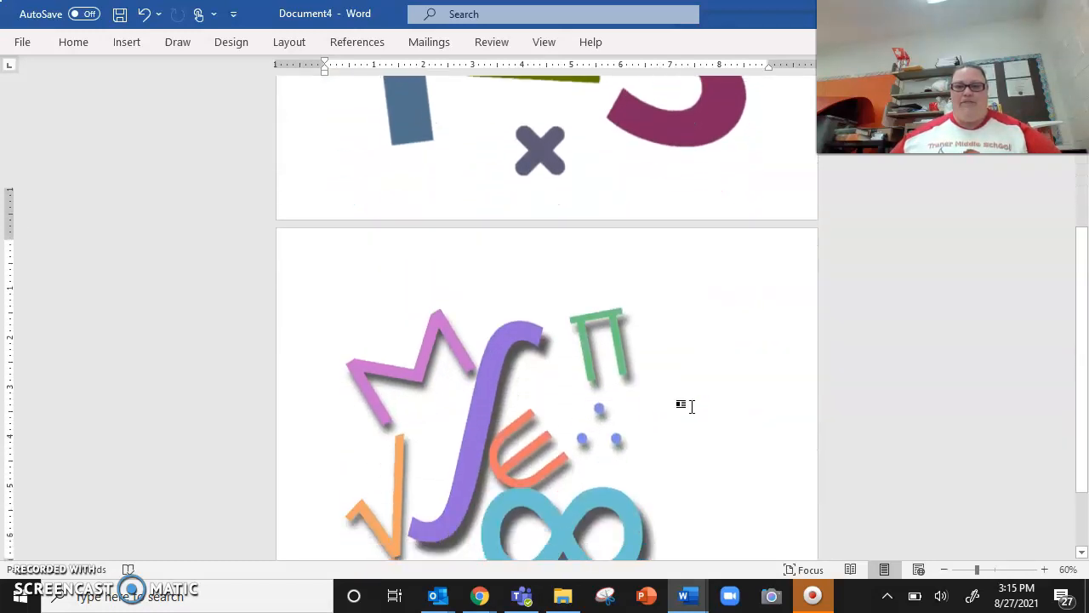
click(684, 410)
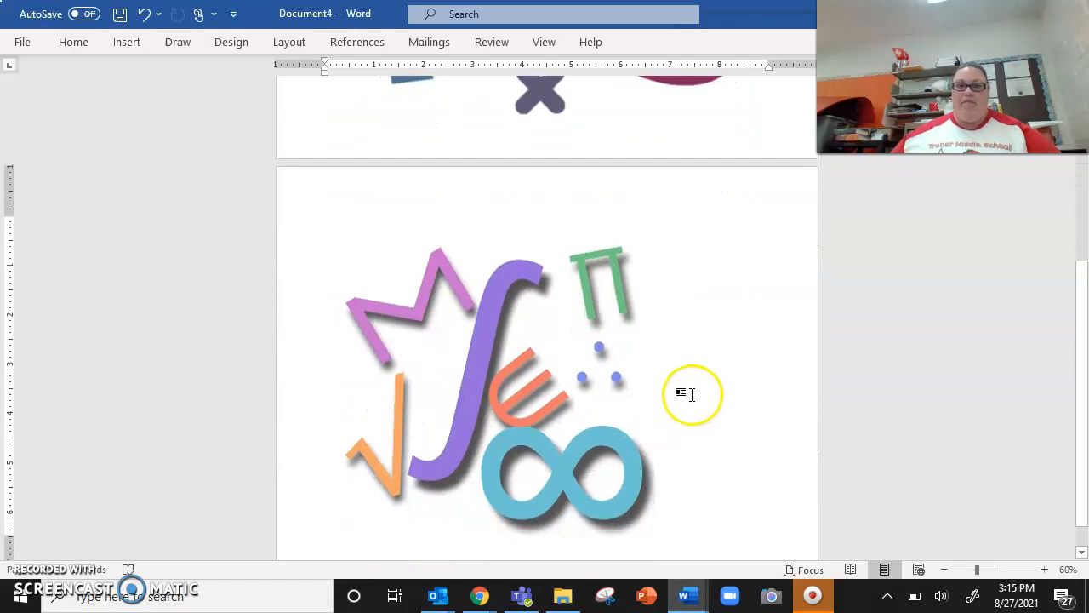